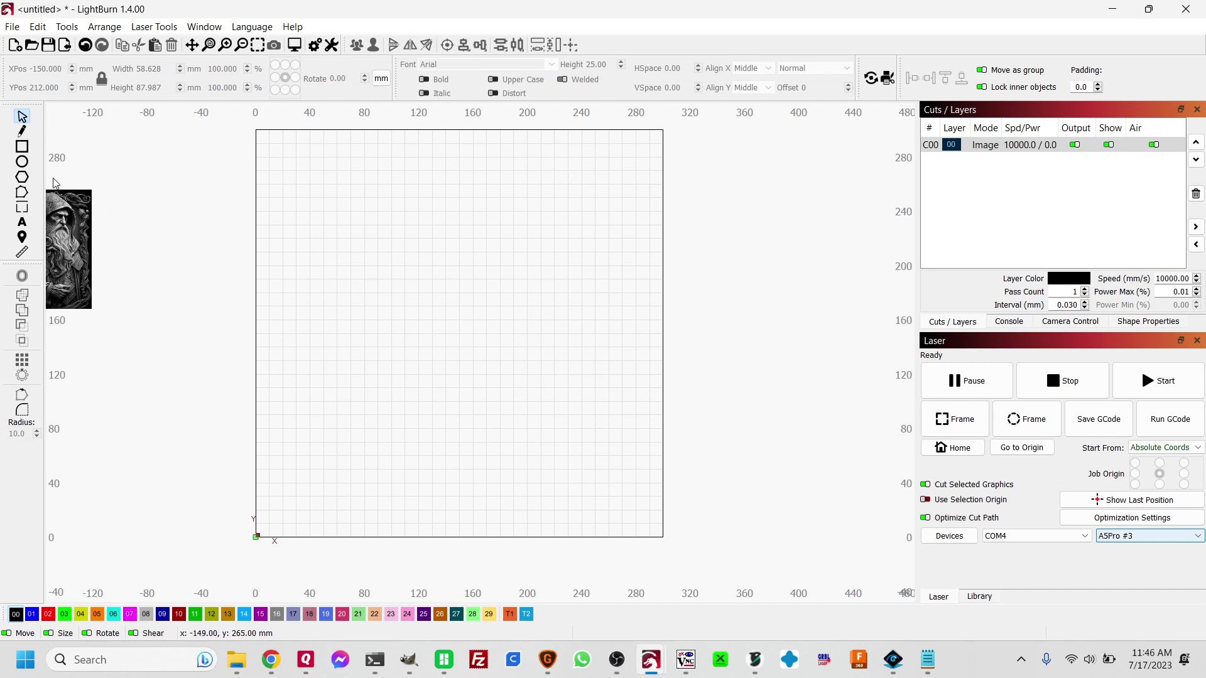
Draw a rectangle, unlock its aspect ratio, and size it to 180 mm wide by 200 mm tall
{"action": "left_click", "coordinate": [22, 148]}
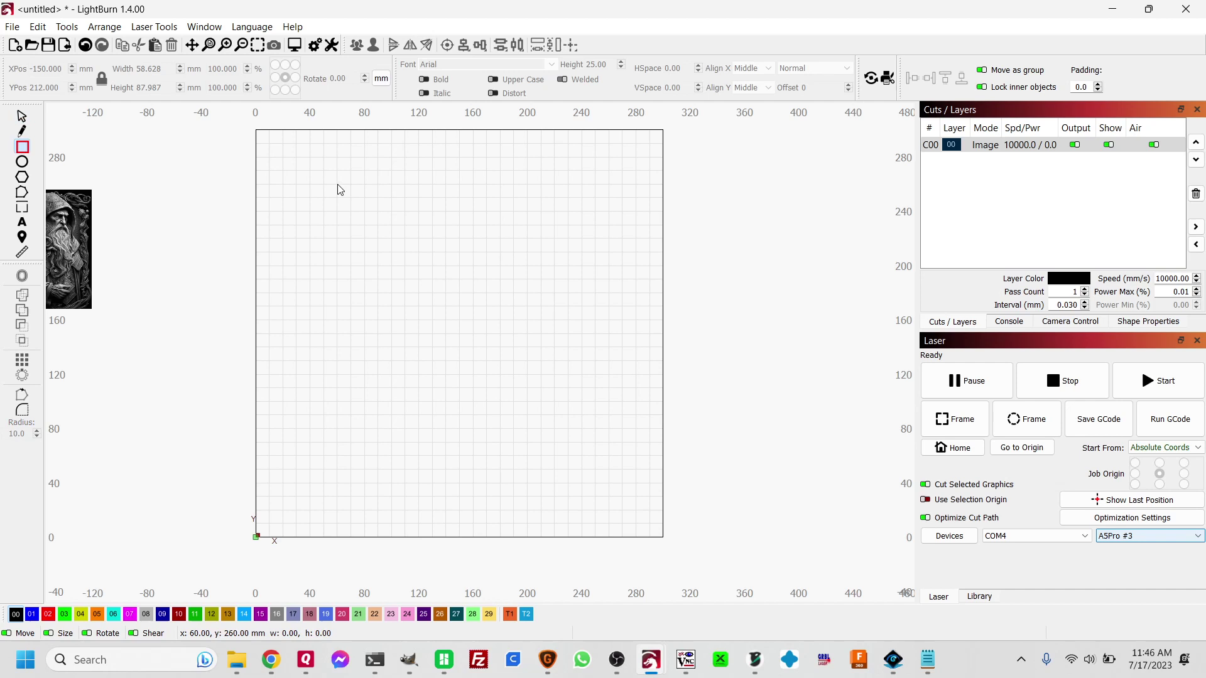
{"action": "left_click_drag", "start_coordinate": [338, 183], "coordinate": [585, 475]}
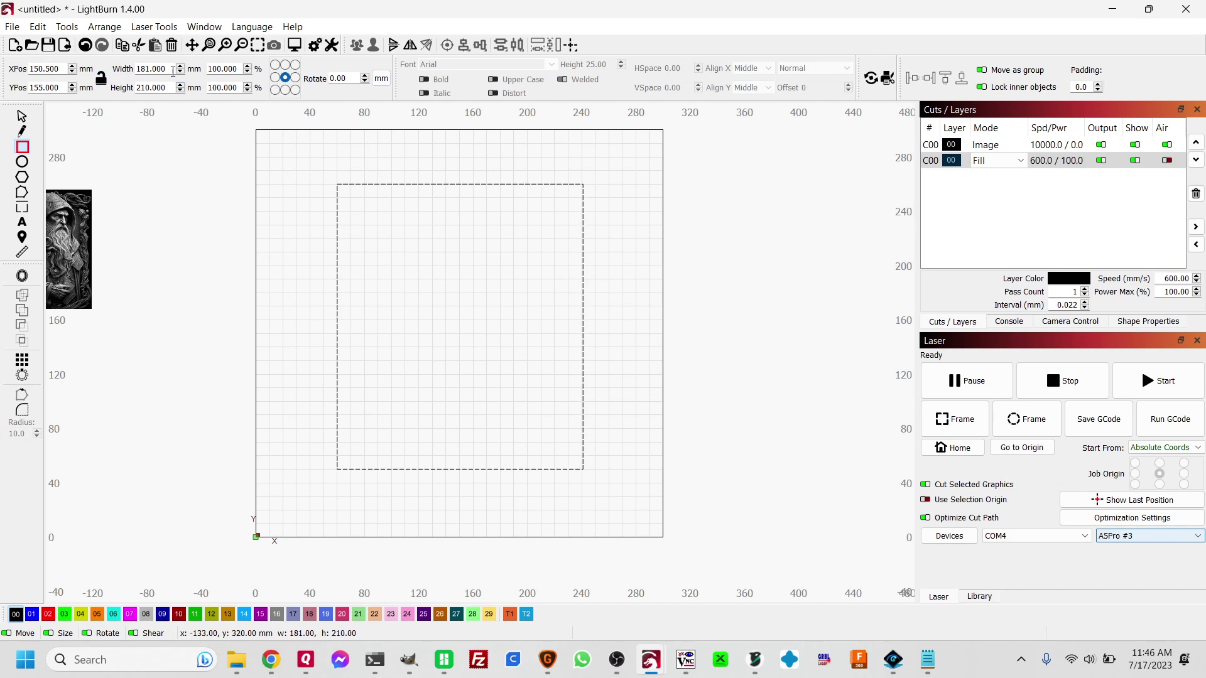
{"action": "left_click", "coordinate": [100, 79]}
{"action": "left_click", "coordinate": [173, 88]}
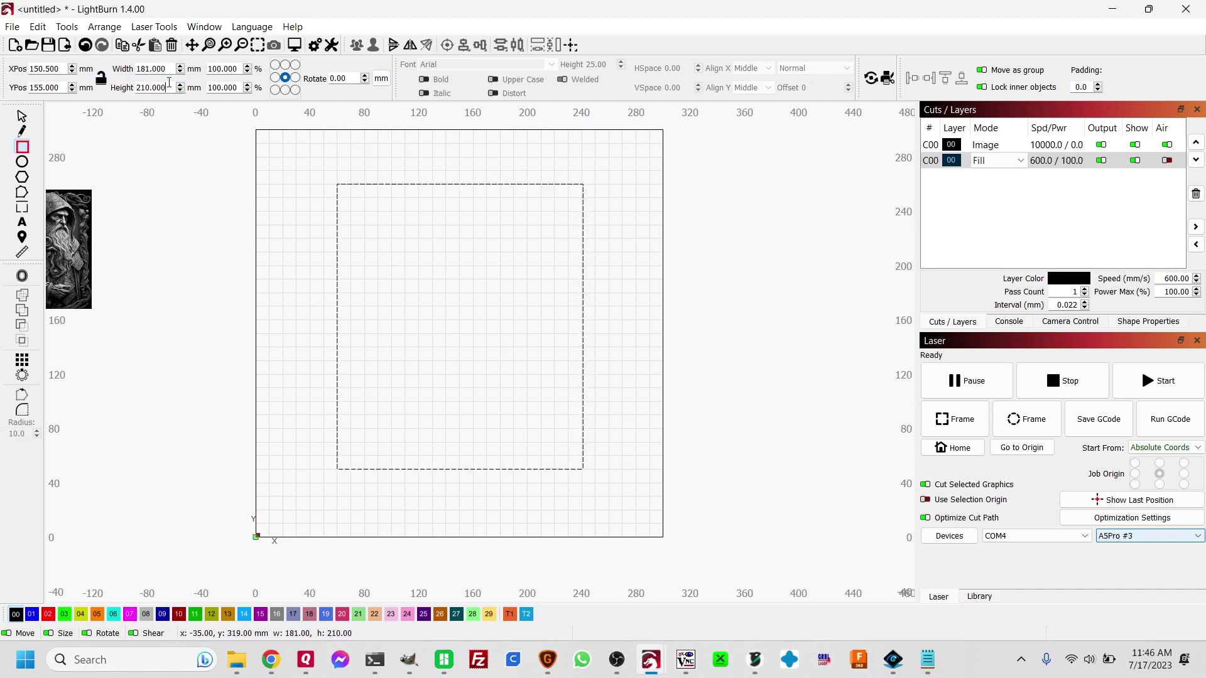
{"action": "left_click_drag", "start_coordinate": [173, 88], "coordinate": [142, 90]}
{"action": "key", "text": "Down"}
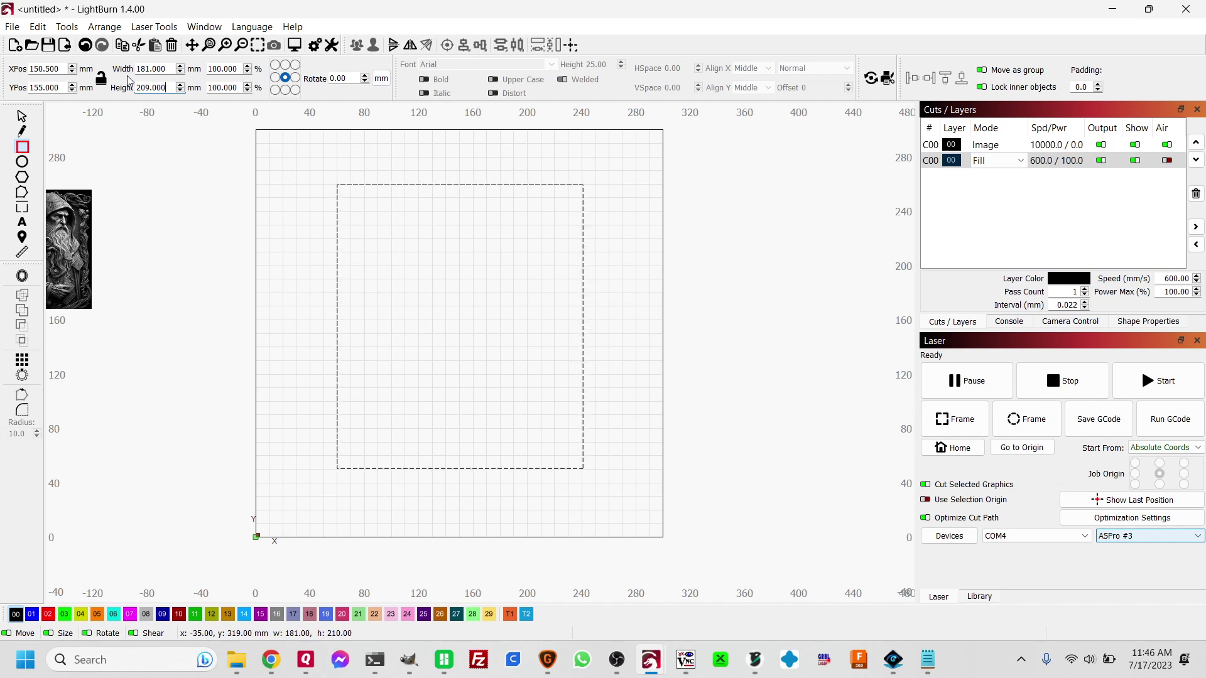
{"action": "left_click_drag", "start_coordinate": [168, 88], "coordinate": [103, 88]}
{"action": "type", "text": "2-0"}
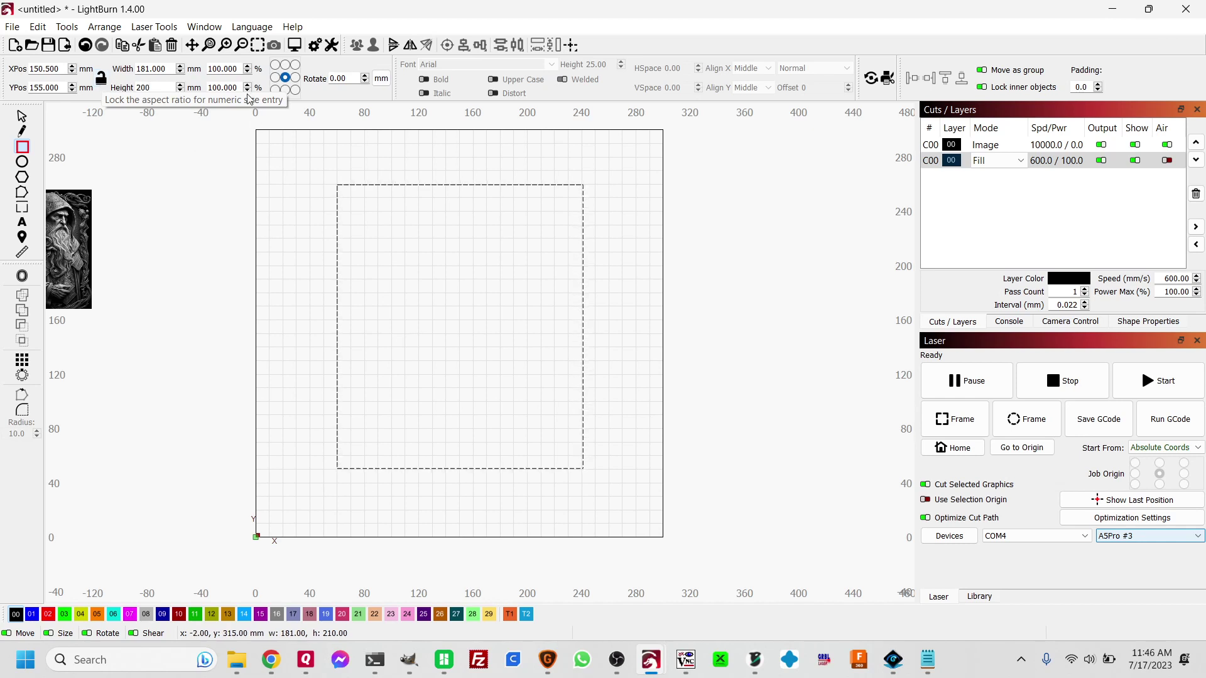
{"action": "key", "text": "Return"}
{"action": "left_click_drag", "start_coordinate": [168, 69], "coordinate": [132, 71]}
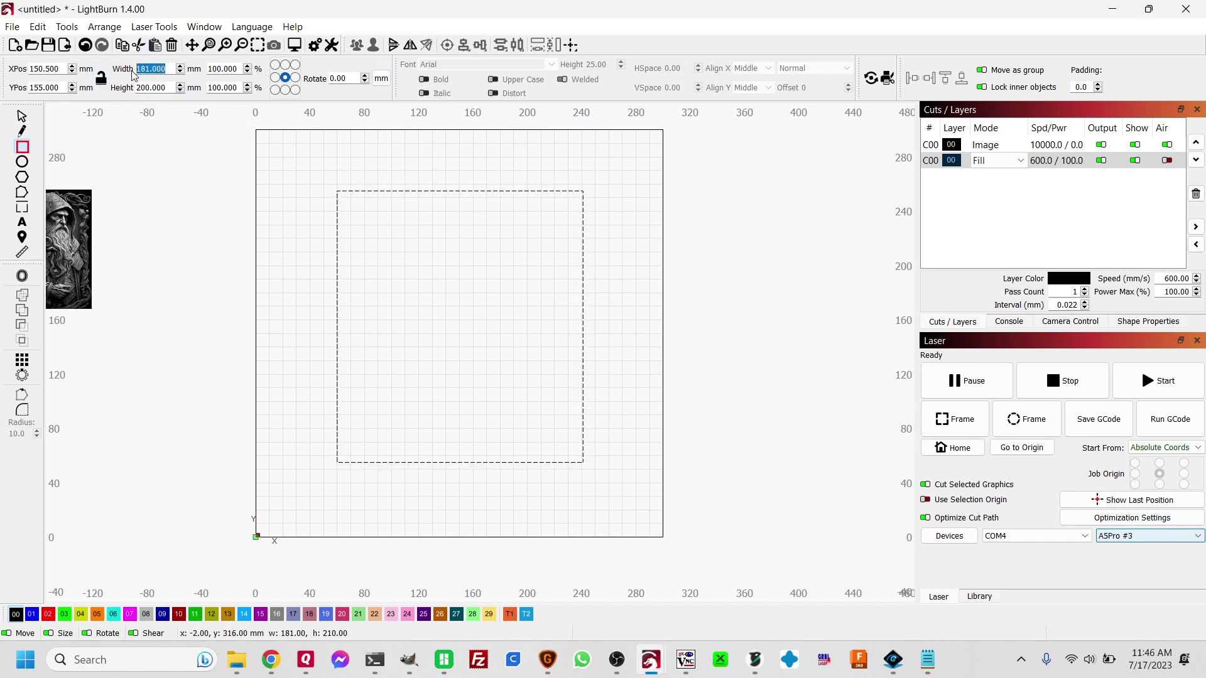
{"action": "type", "text": "180"}
{"action": "key", "text": "Return"}
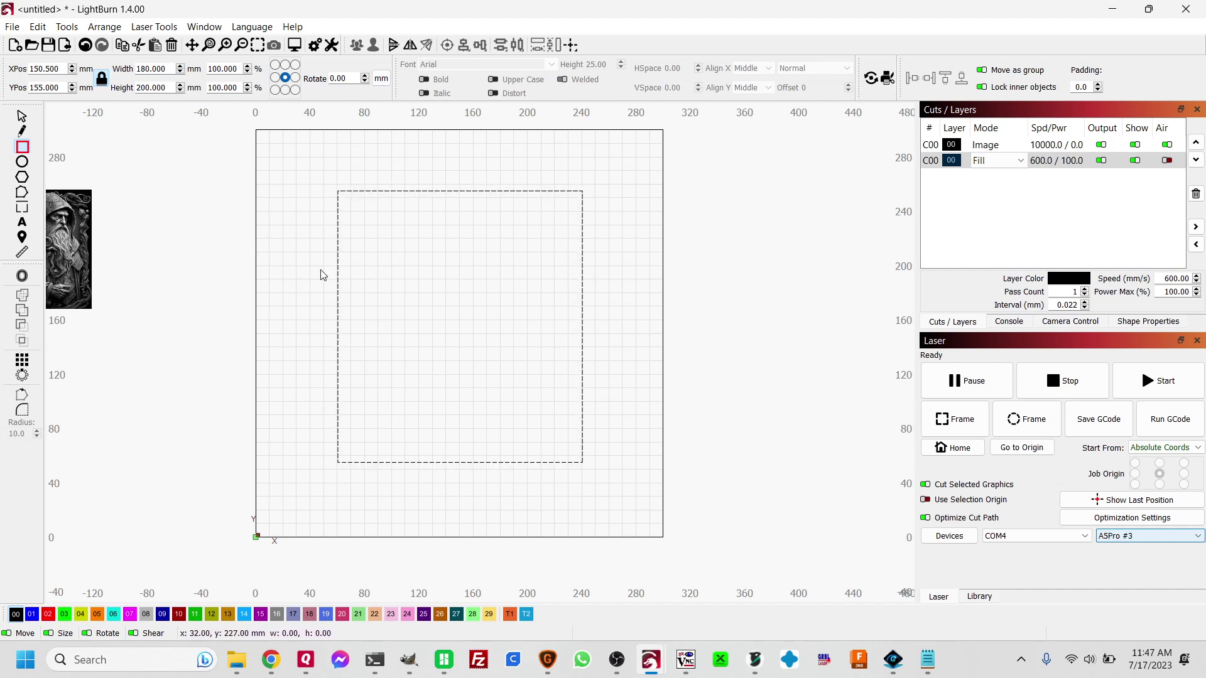
Move the 180×200 rectangle onto tool layer T2 and lock it in place
{"action": "left_click", "coordinate": [530, 614]}
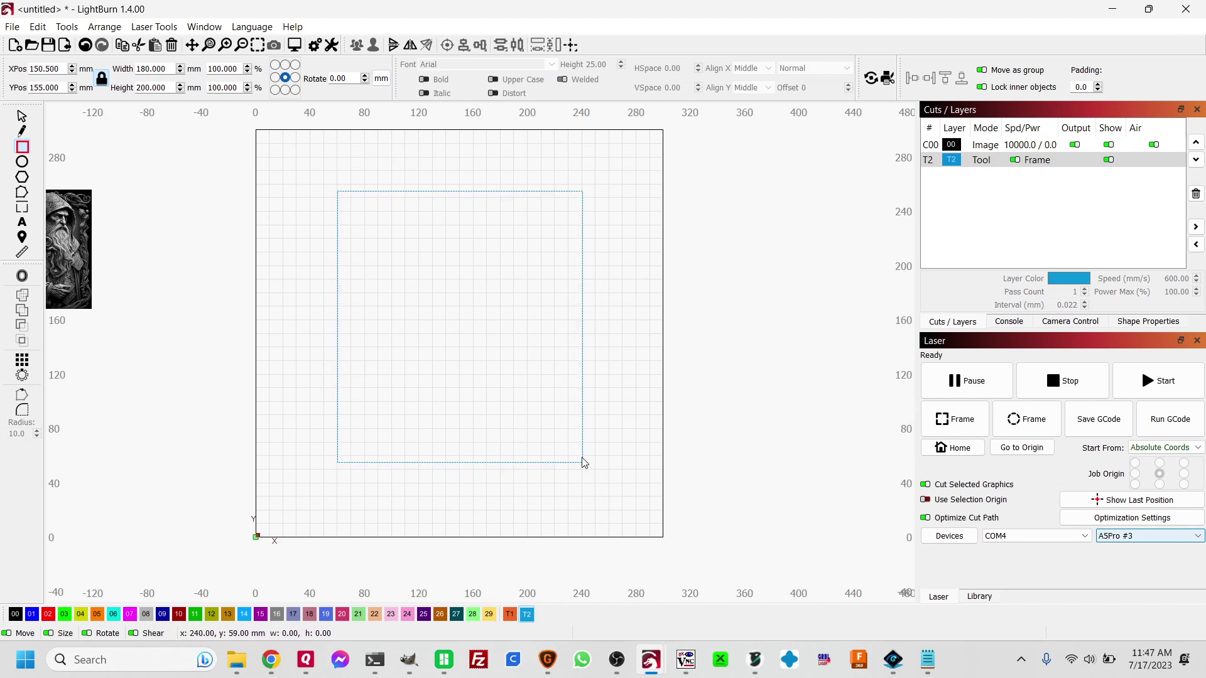
{"action": "left_click", "coordinate": [22, 116]}
{"action": "left_click", "coordinate": [547, 273]}
{"action": "right_click", "coordinate": [588, 307]}
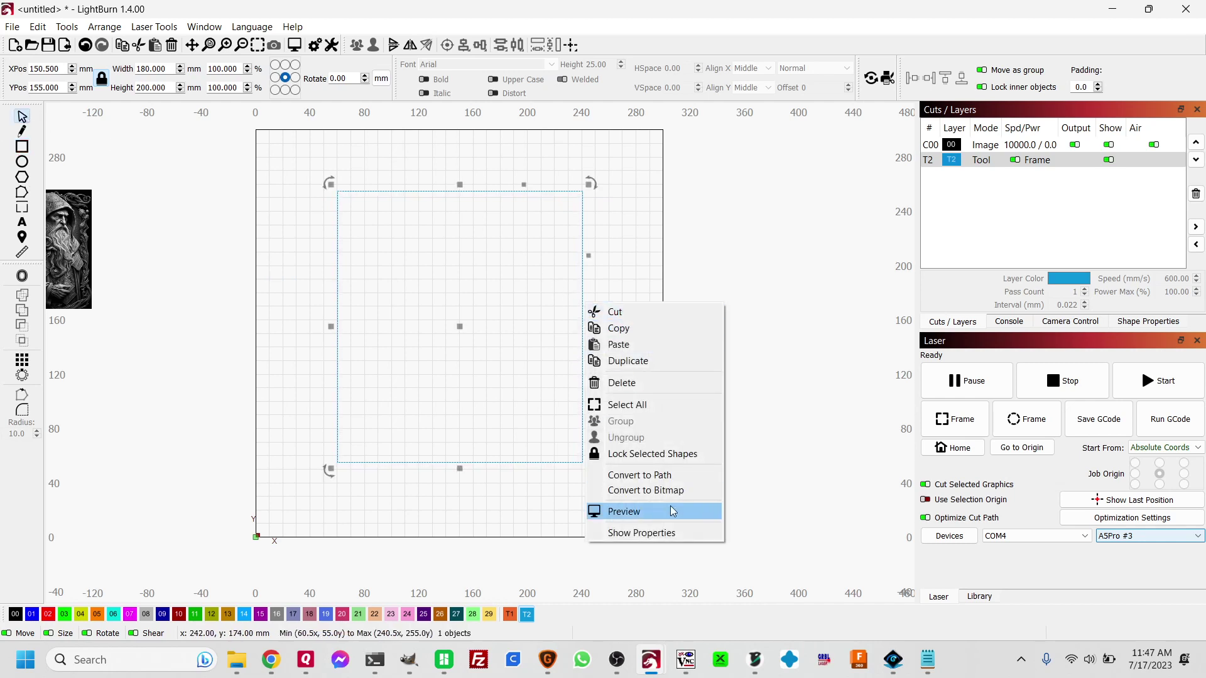
{"action": "left_click", "coordinate": [590, 453]}
{"action": "left_click", "coordinate": [588, 440]}
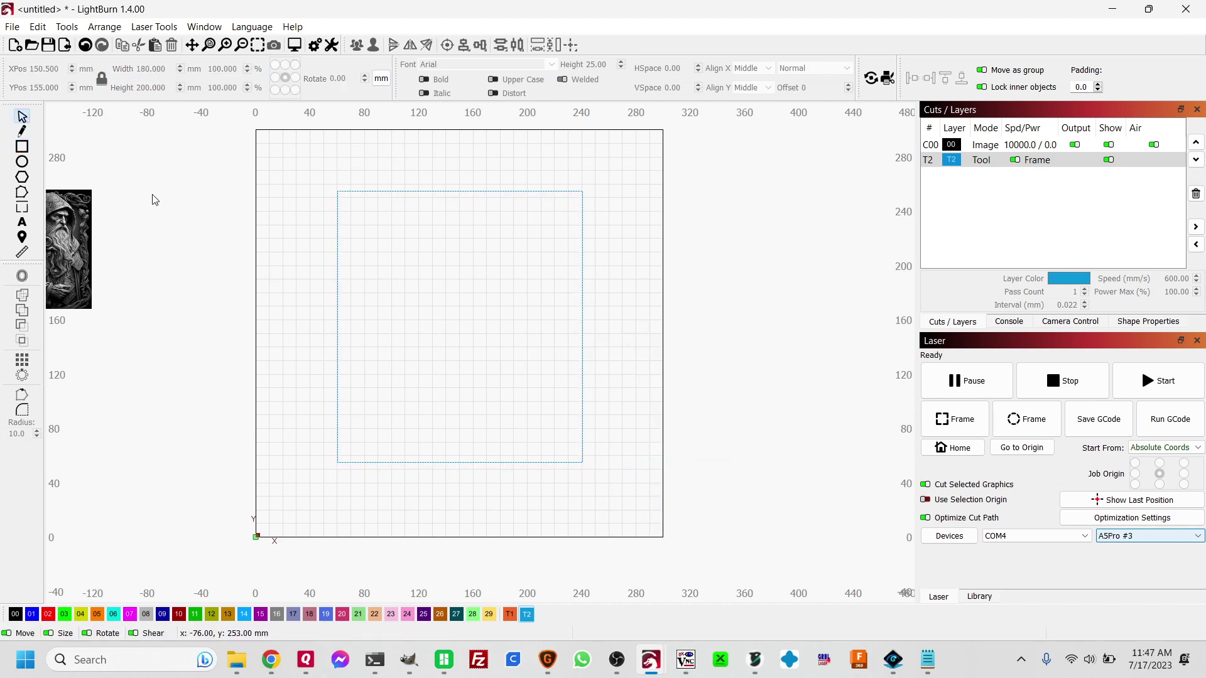
Draw a 59 mm square in the upper frame on blue layer 01
{"action": "left_click", "coordinate": [22, 148]}
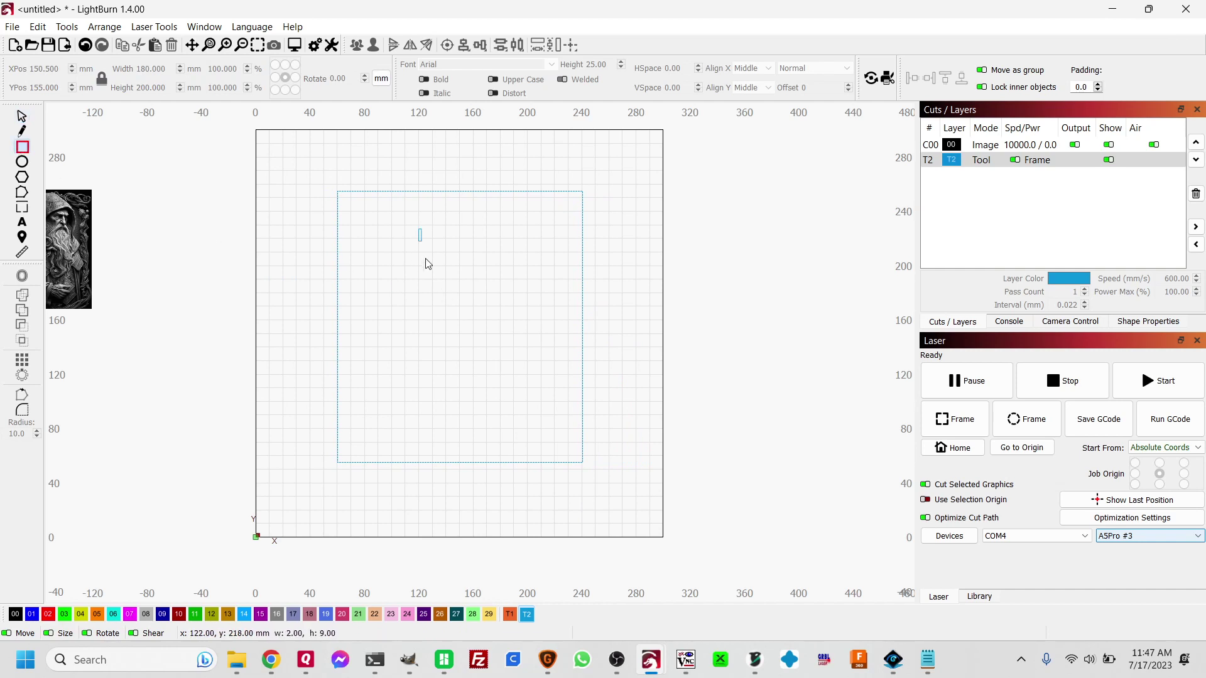
{"action": "left_click_drag", "start_coordinate": [419, 230], "coordinate": [502, 315]}
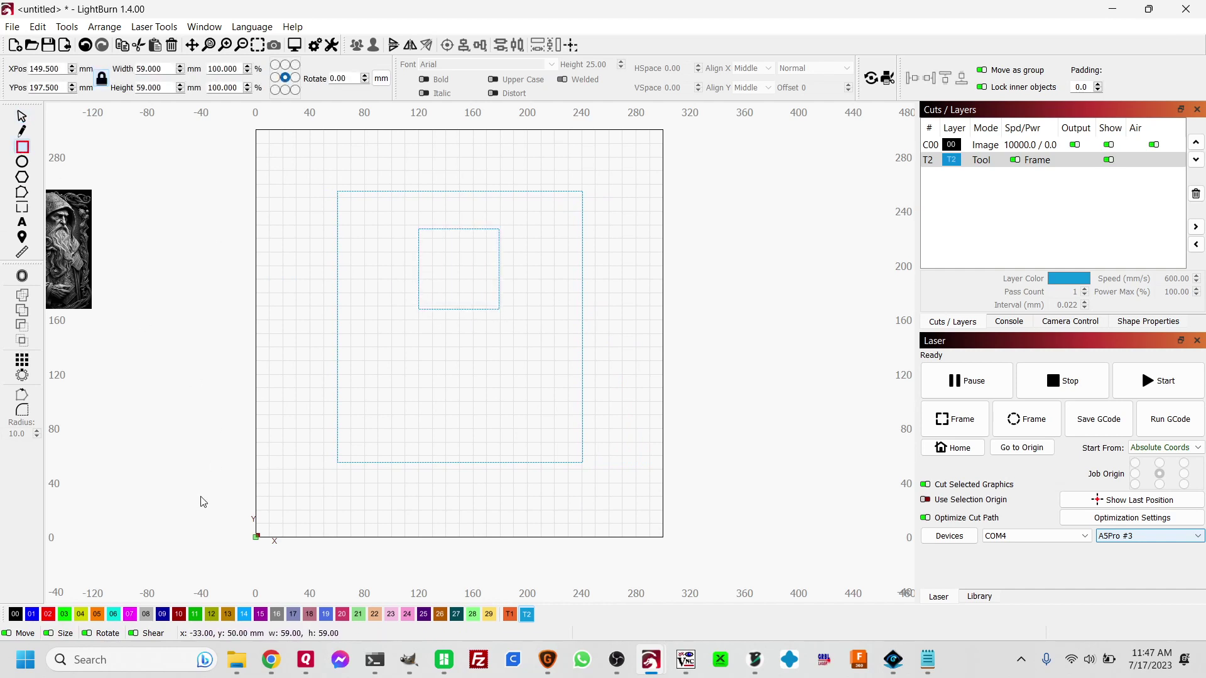
{"action": "left_click", "coordinate": [32, 615]}
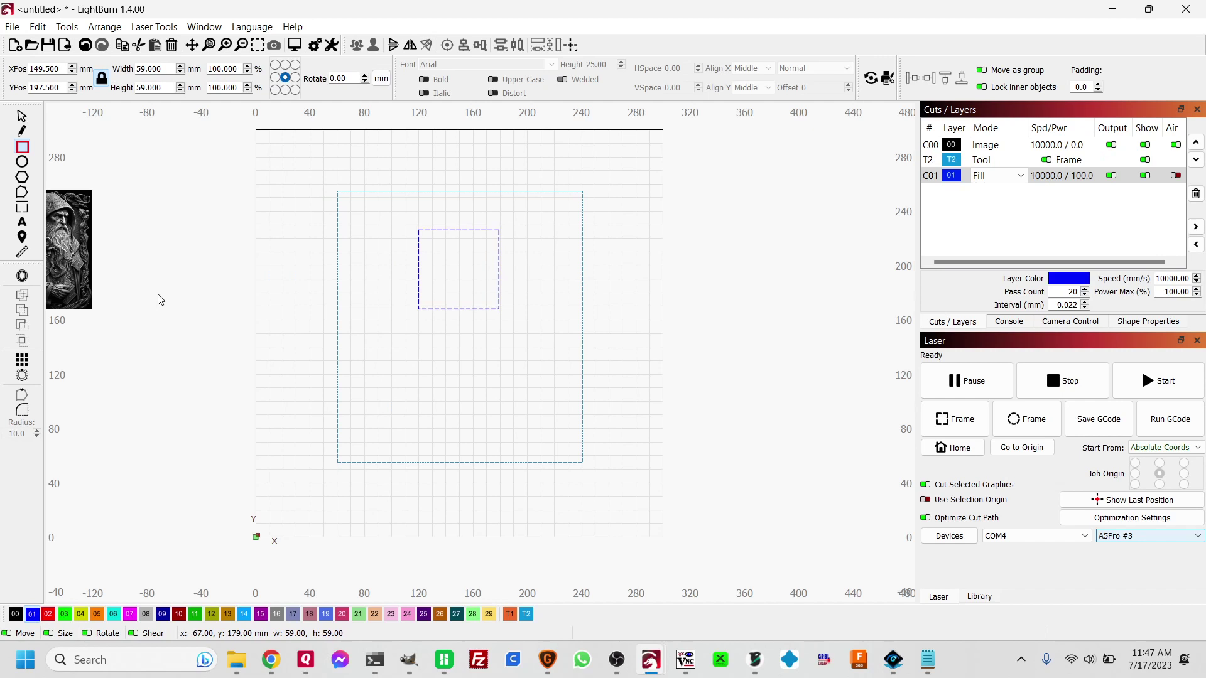
Draw a 78×66 mm ellipse below it on red layer 02, then select both shapes
{"action": "left_click", "coordinate": [22, 162]}
{"action": "left_click_drag", "start_coordinate": [423, 353], "coordinate": [529, 443]}
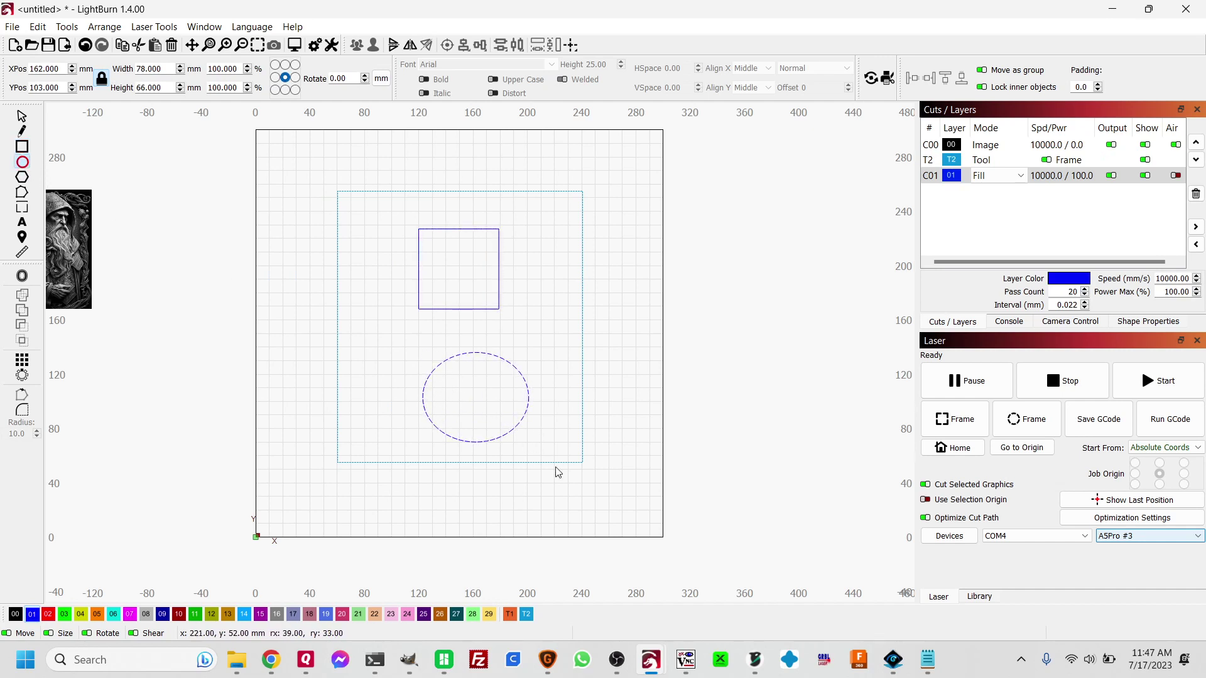
{"action": "left_click", "coordinate": [48, 614]}
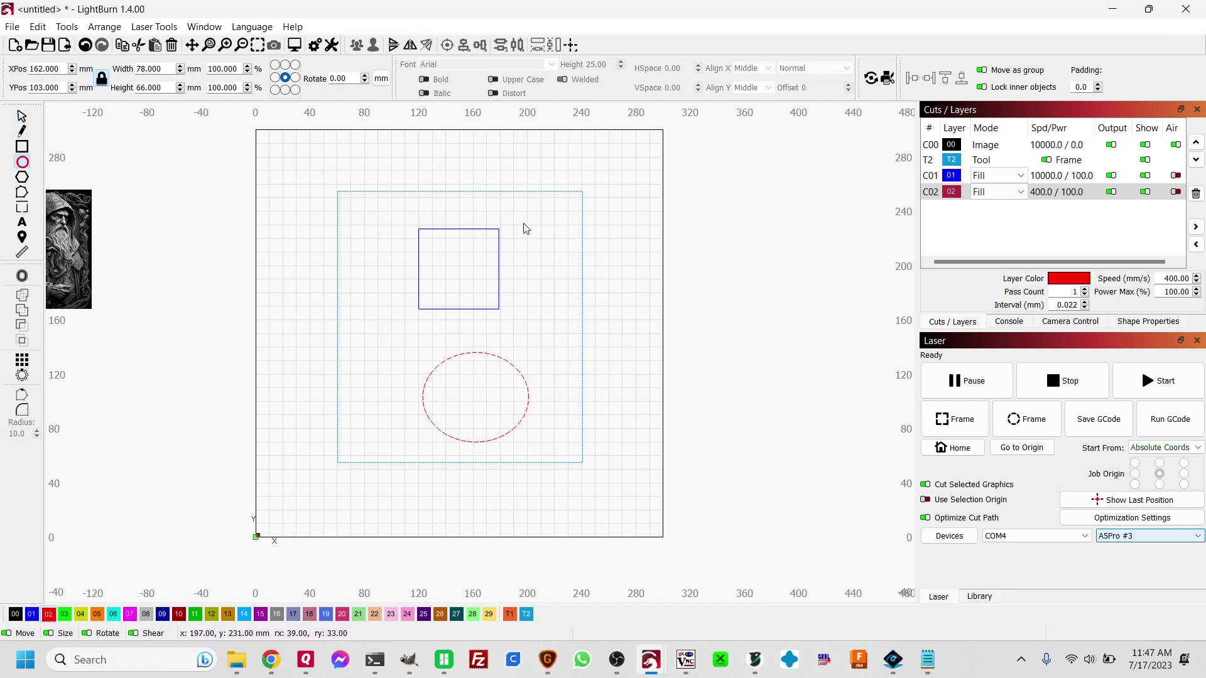
{"action": "left_click", "coordinate": [24, 117]}
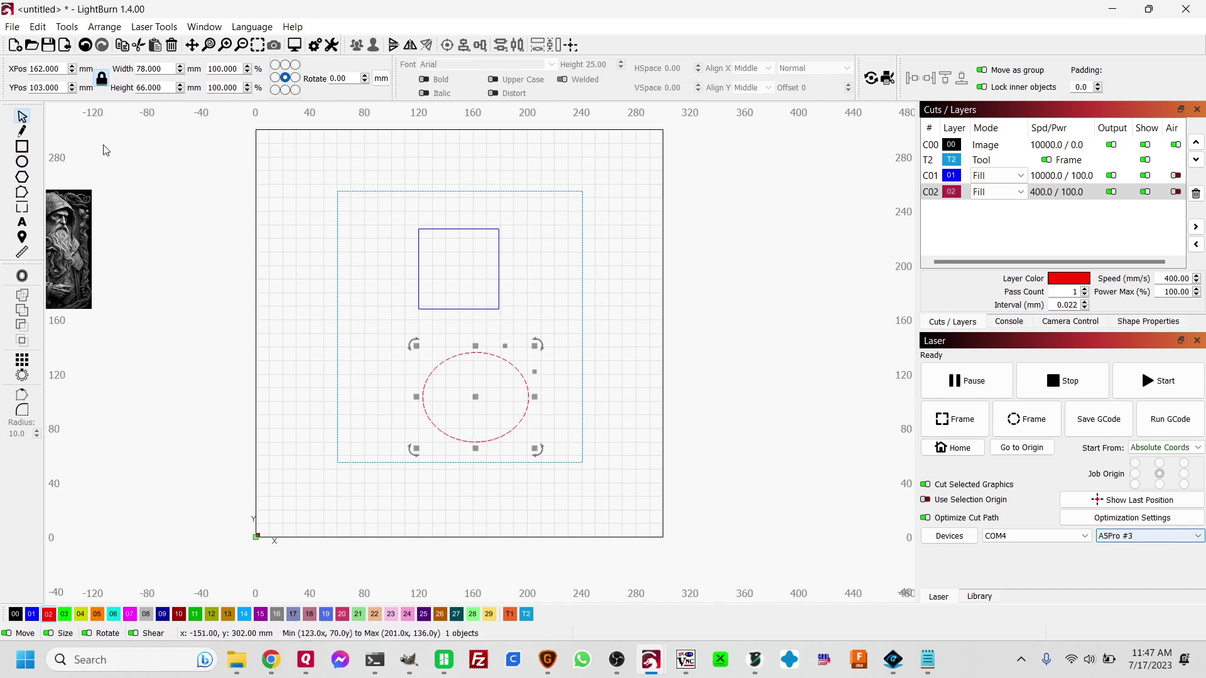
{"action": "left_click_drag", "start_coordinate": [542, 233], "coordinate": [393, 443]}
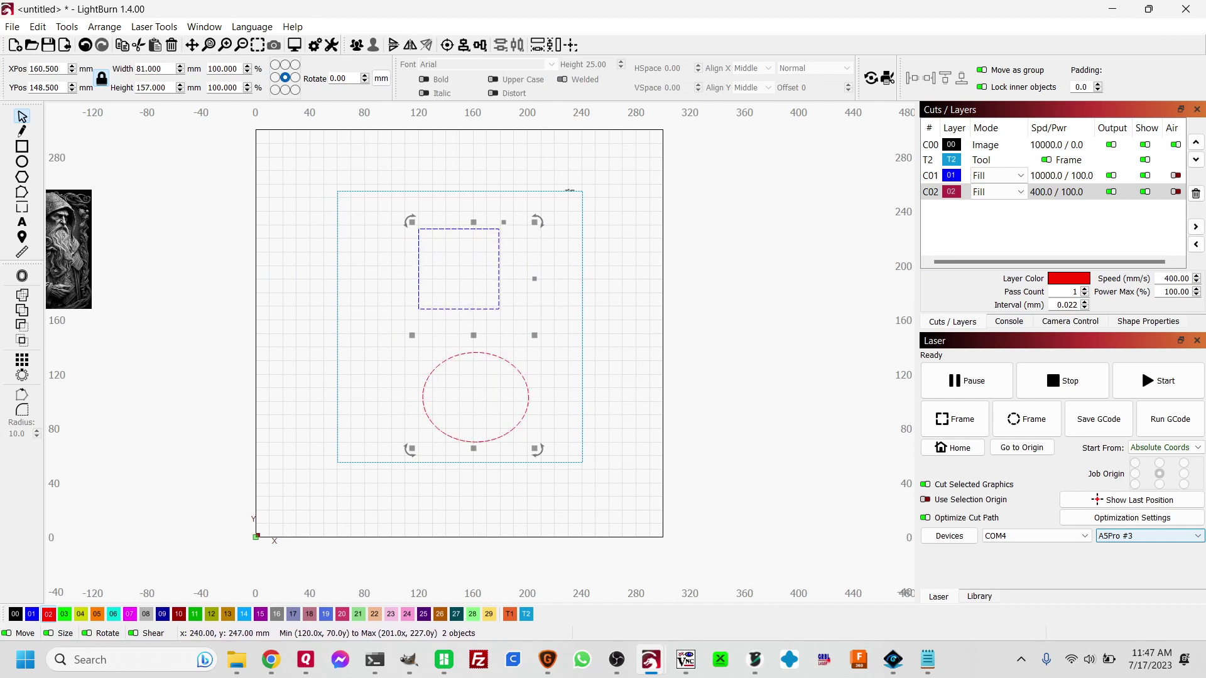
Centre the blue square over the red ellipse, then select them along with the frame
{"action": "left_click", "coordinate": [464, 44]}
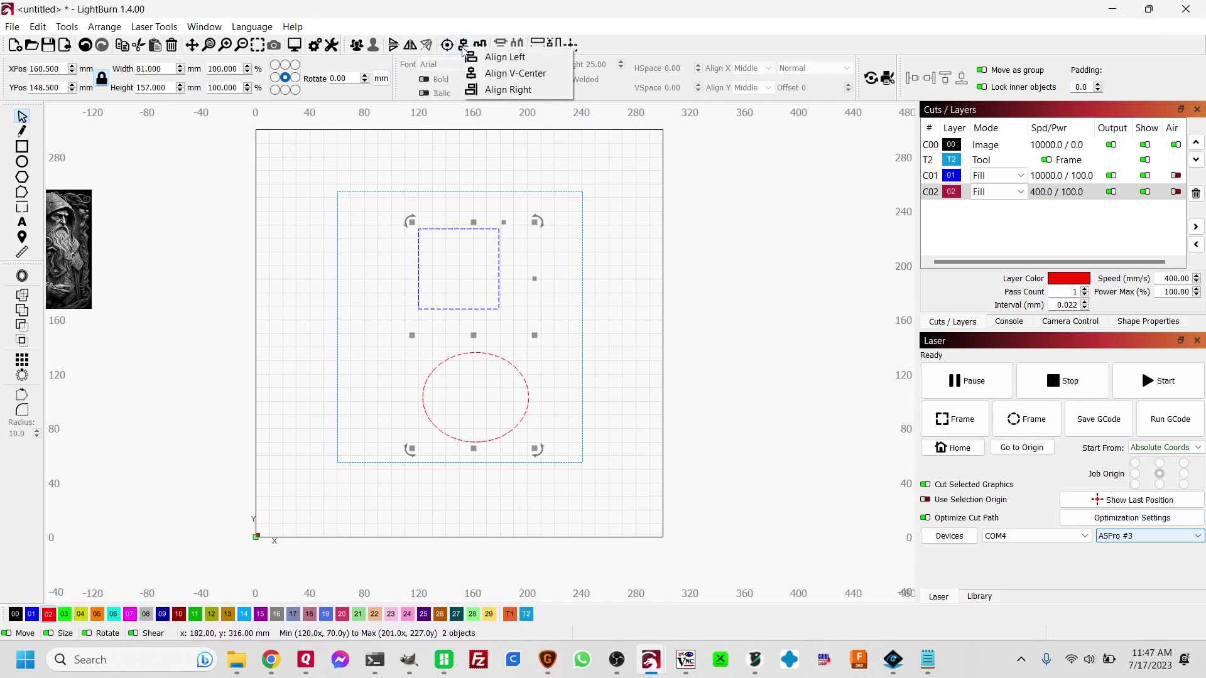
{"action": "left_click", "coordinate": [489, 74]}
{"action": "left_click", "coordinate": [630, 196]}
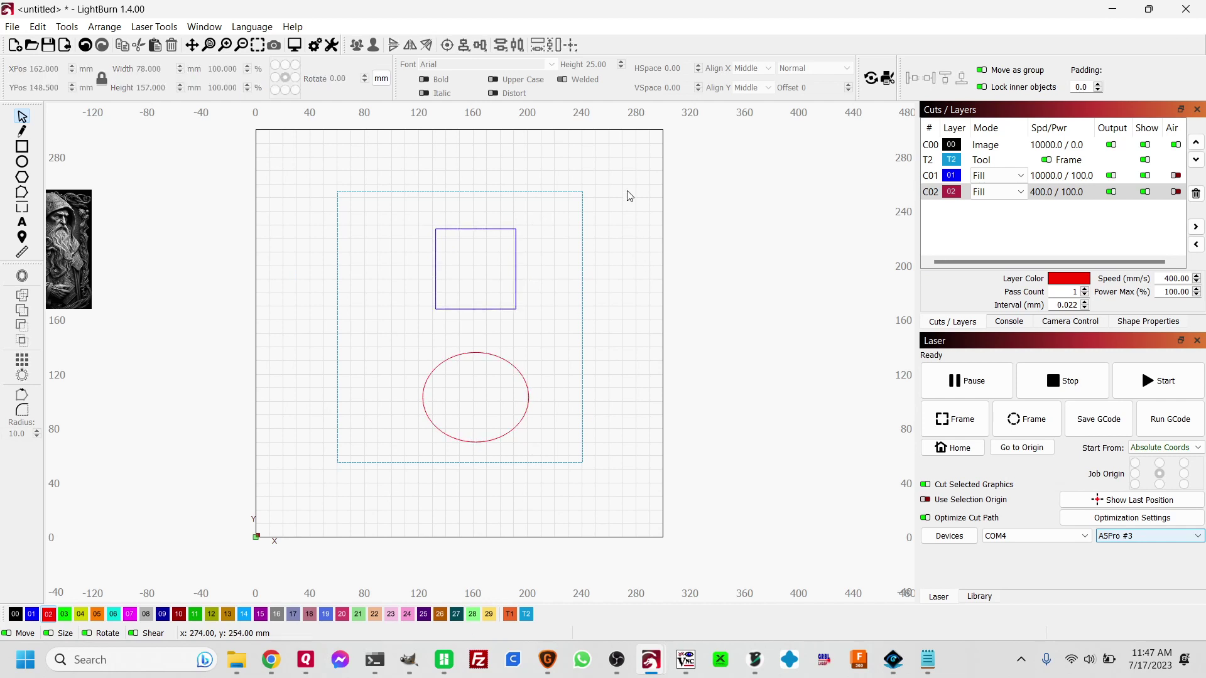
{"action": "left_click_drag", "start_coordinate": [630, 196], "coordinate": [435, 394]}
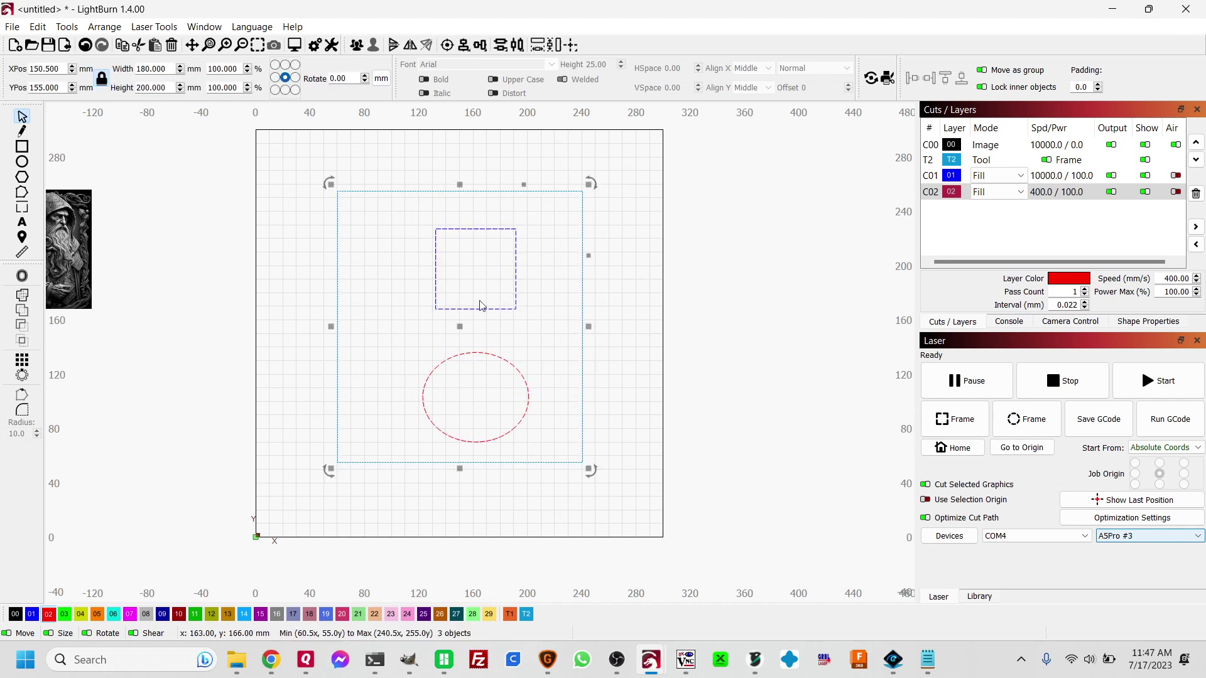
{"action": "left_click", "coordinate": [463, 49]}
{"action": "left_click", "coordinate": [479, 88]}
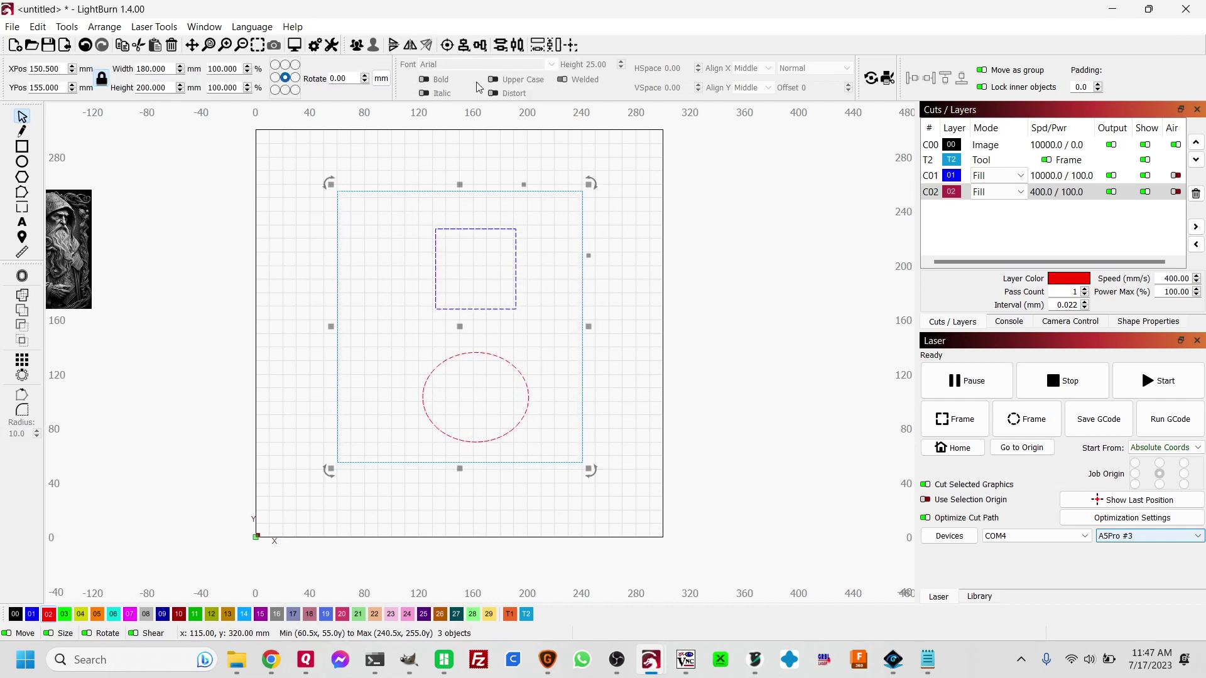
Unlock the frame and centre it horizontally on the square and ellipse
{"action": "right_click", "coordinate": [595, 295]}
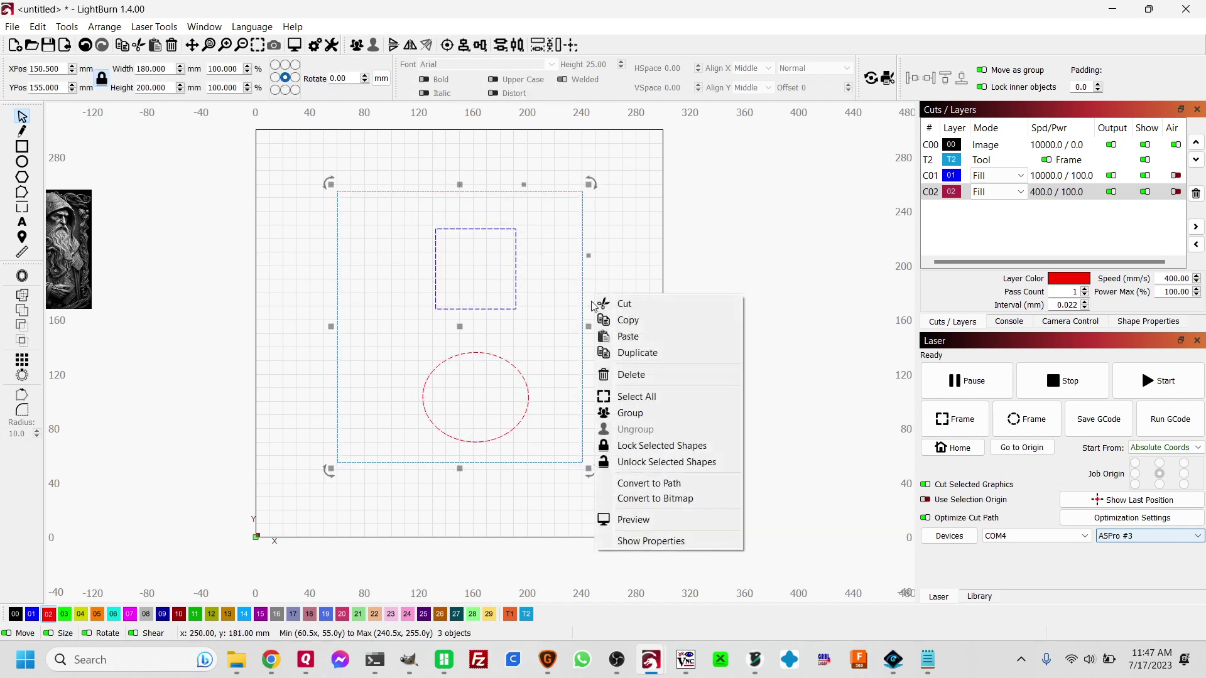
{"action": "left_click", "coordinate": [707, 462]}
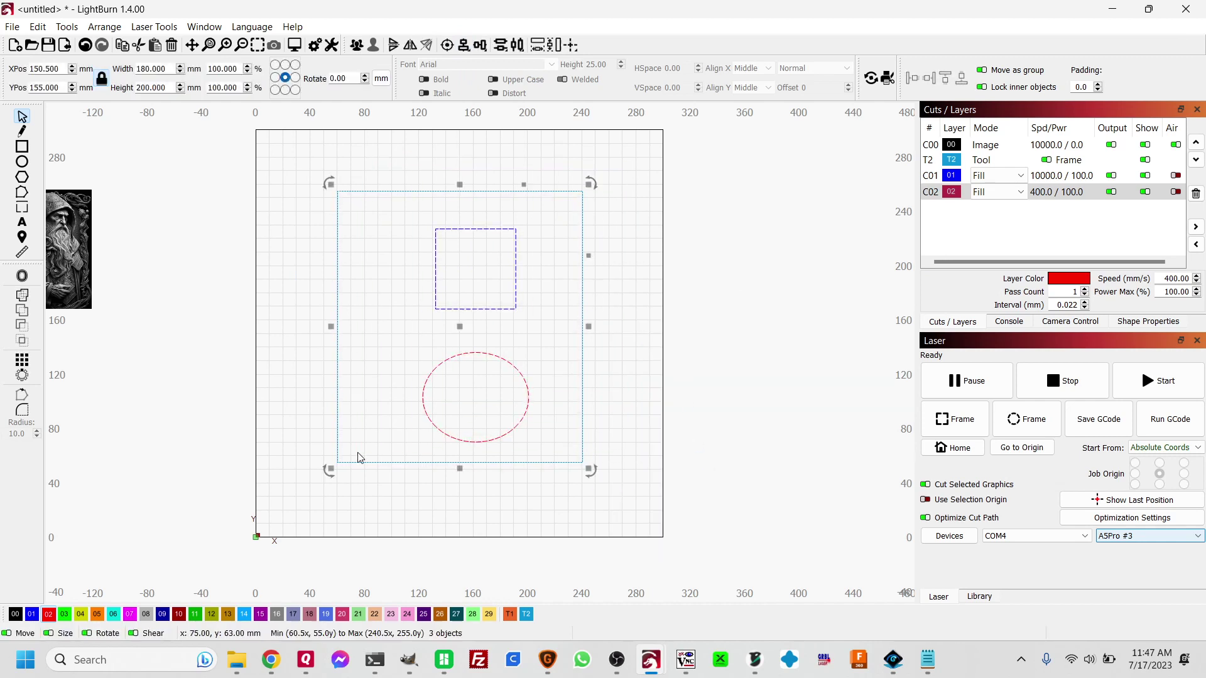
{"action": "left_click", "coordinate": [464, 46]}
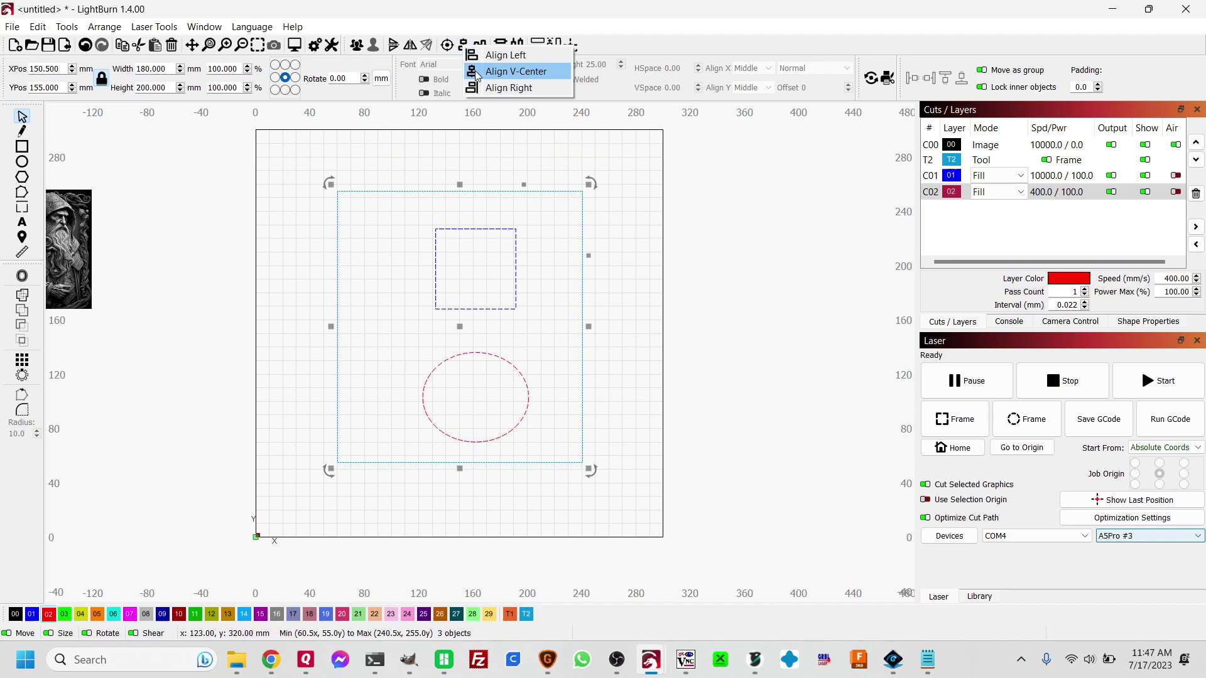
{"action": "left_click", "coordinate": [476, 73]}
Lock the tool frame in place again and deselect it
{"action": "left_click", "coordinate": [635, 317]}
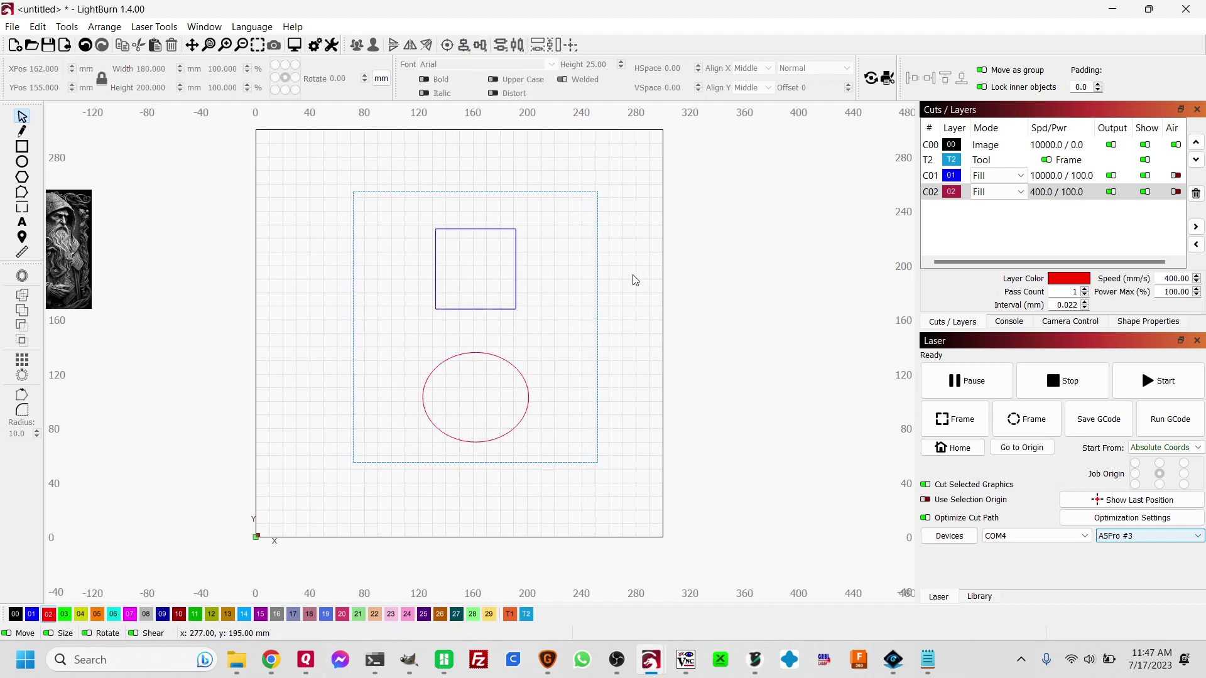
{"action": "right_click", "coordinate": [598, 266]}
{"action": "left_click", "coordinate": [598, 230]}
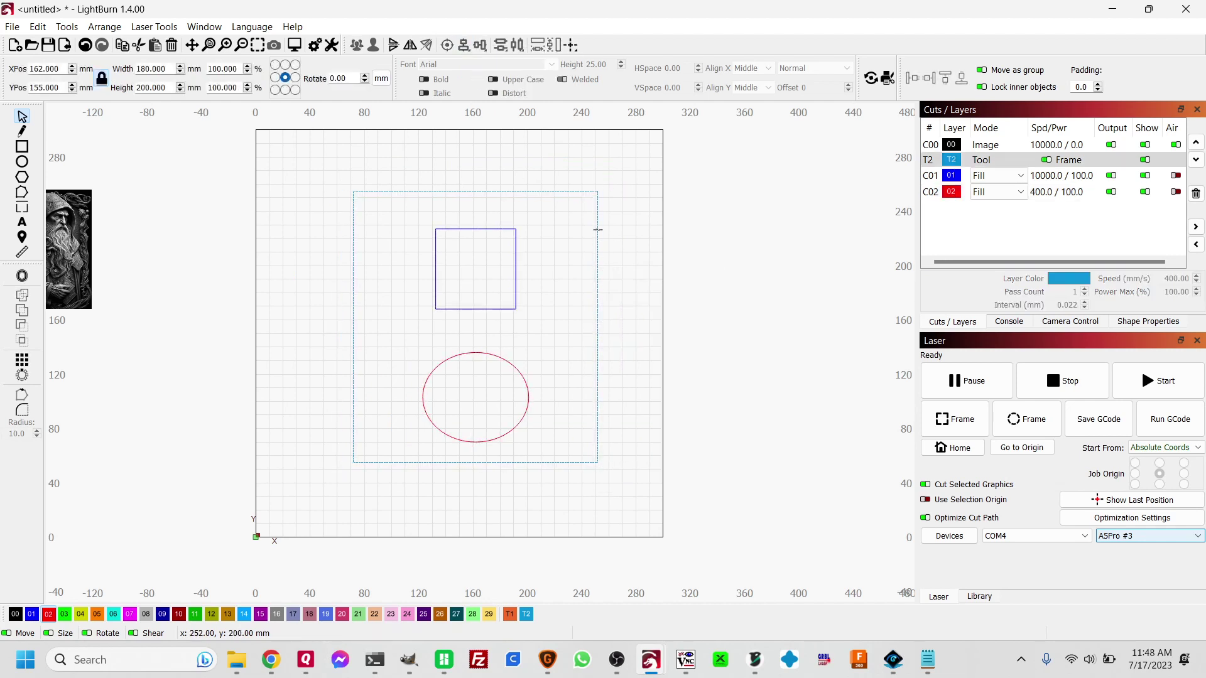
{"action": "right_click", "coordinate": [598, 230]}
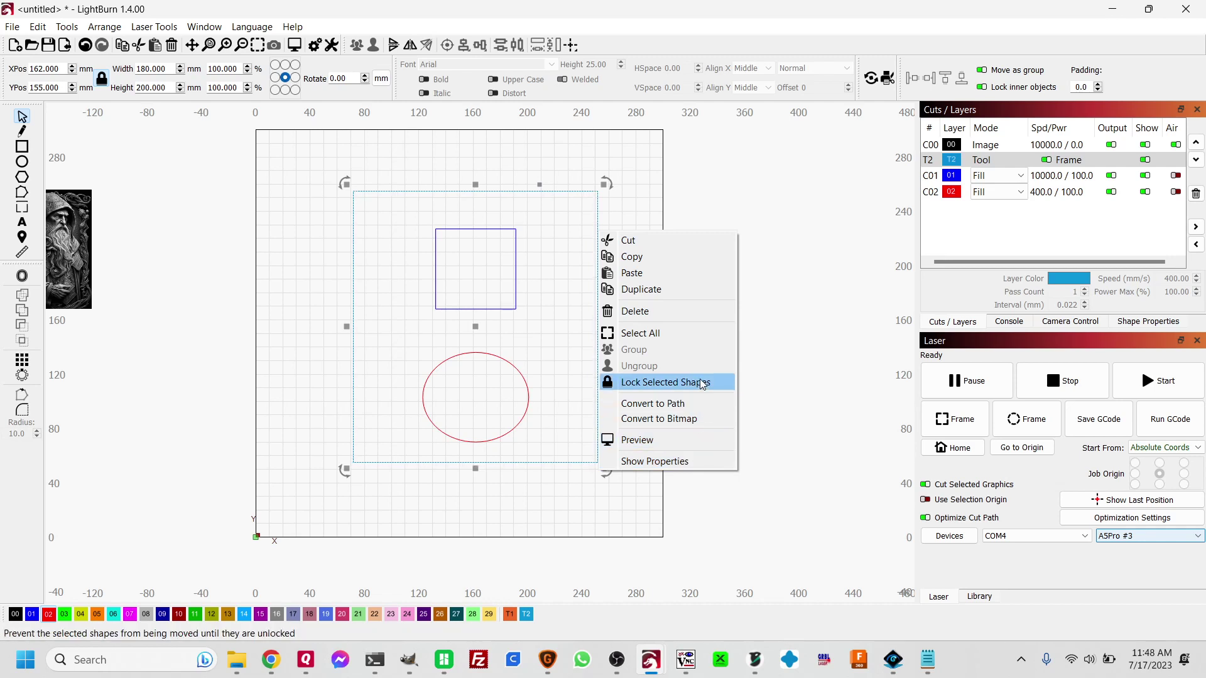
{"action": "left_click", "coordinate": [628, 382]}
{"action": "left_click", "coordinate": [605, 358]}
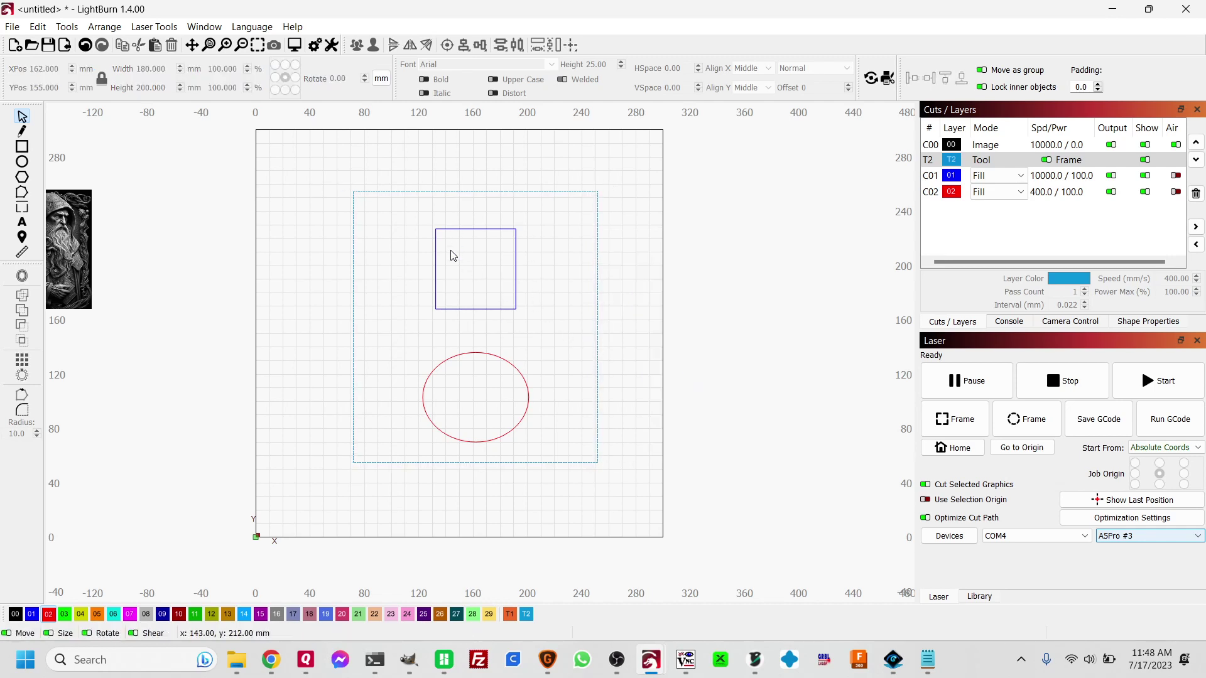
Check the shapes' sizes, then set the blue square's width to 60 mm
{"action": "left_click", "coordinate": [516, 270]}
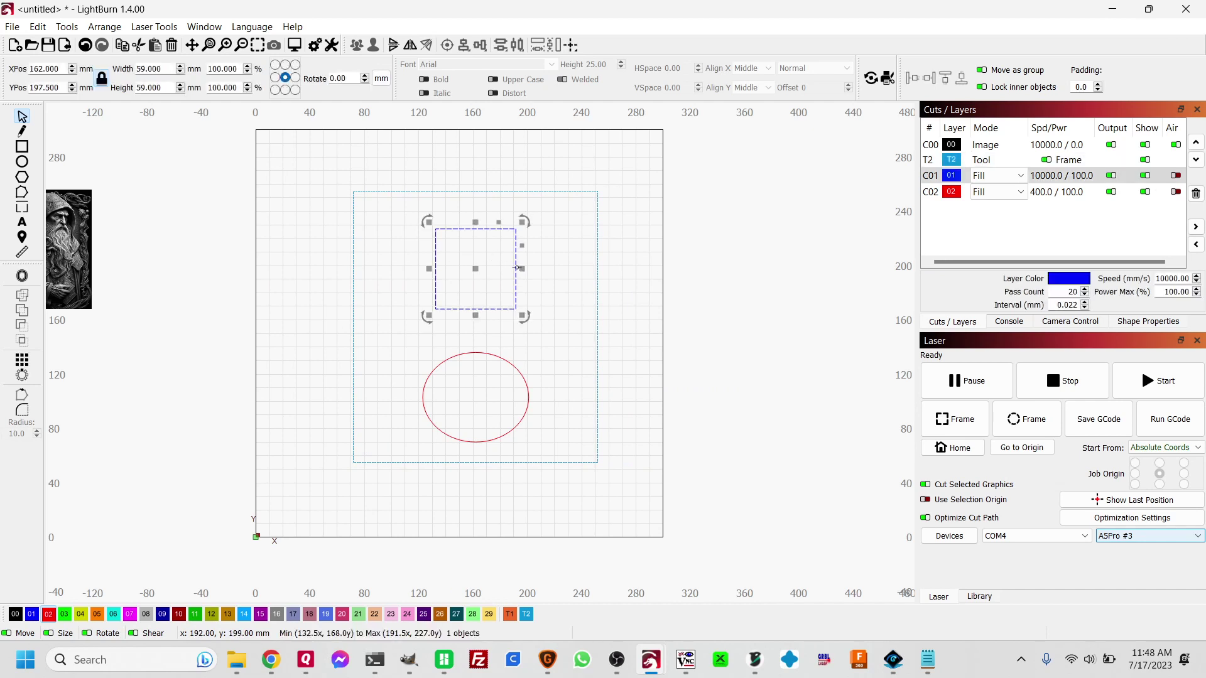
{"action": "left_click", "coordinate": [517, 371]}
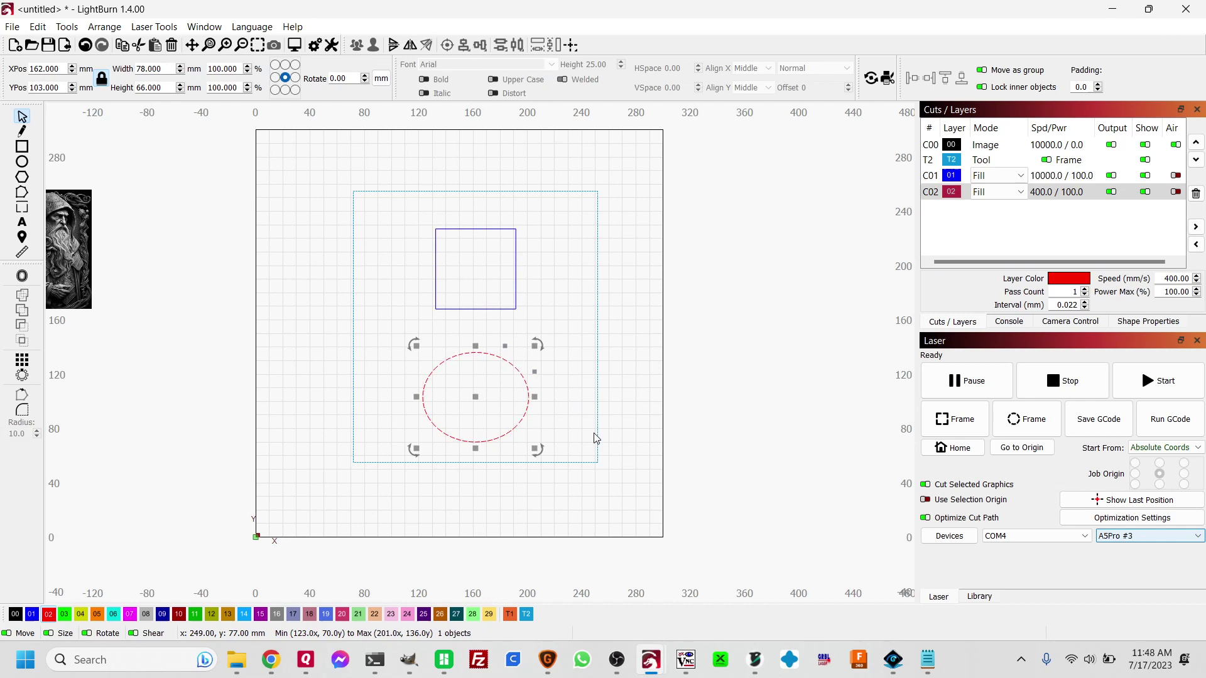
{"action": "left_click", "coordinate": [621, 408]}
{"action": "left_click", "coordinate": [597, 270]}
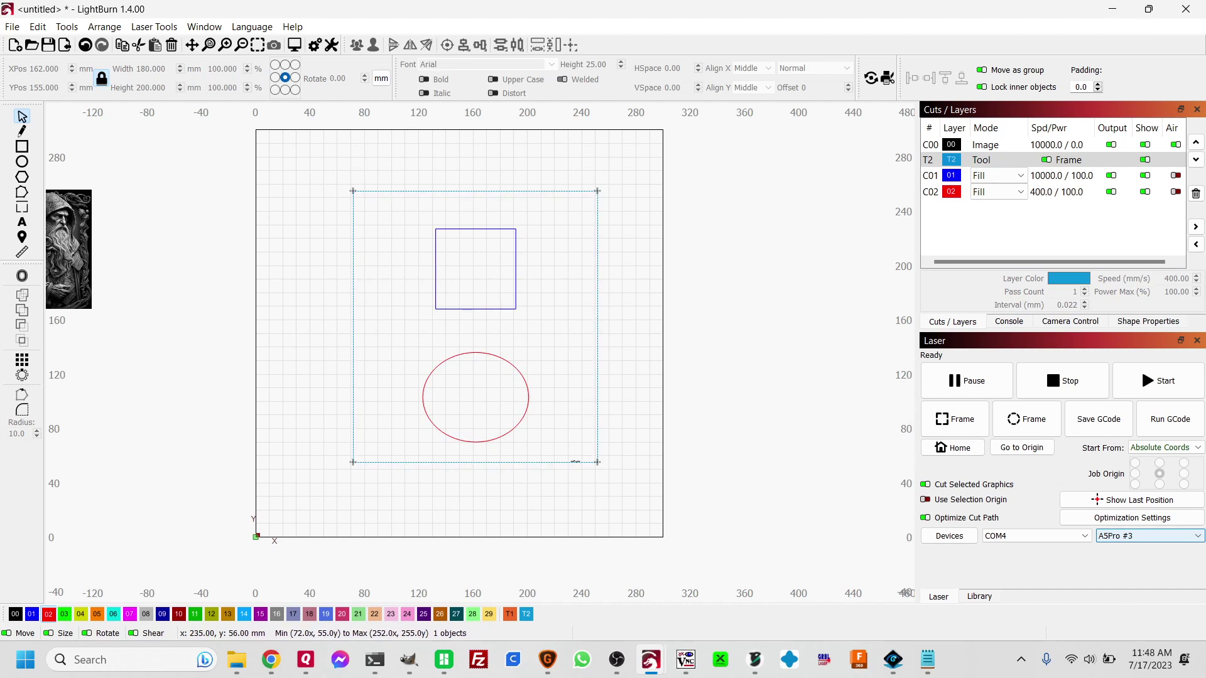
{"action": "left_click", "coordinate": [499, 233]}
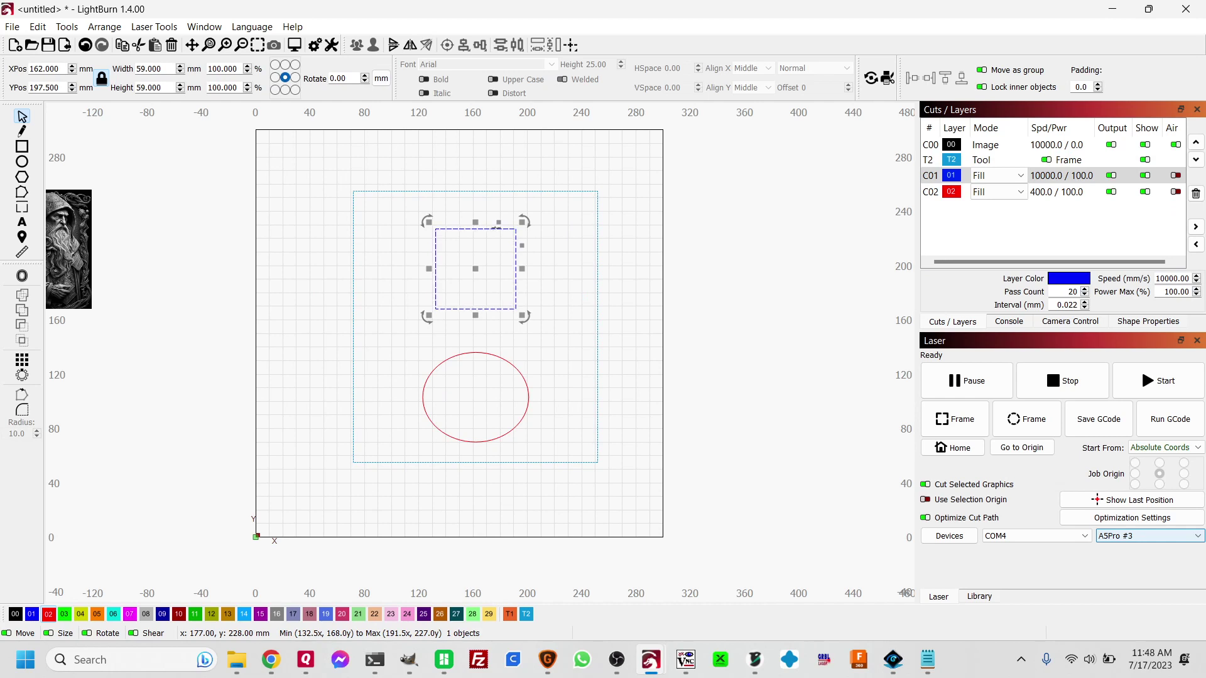
{"action": "double_click", "coordinate": [169, 67]}
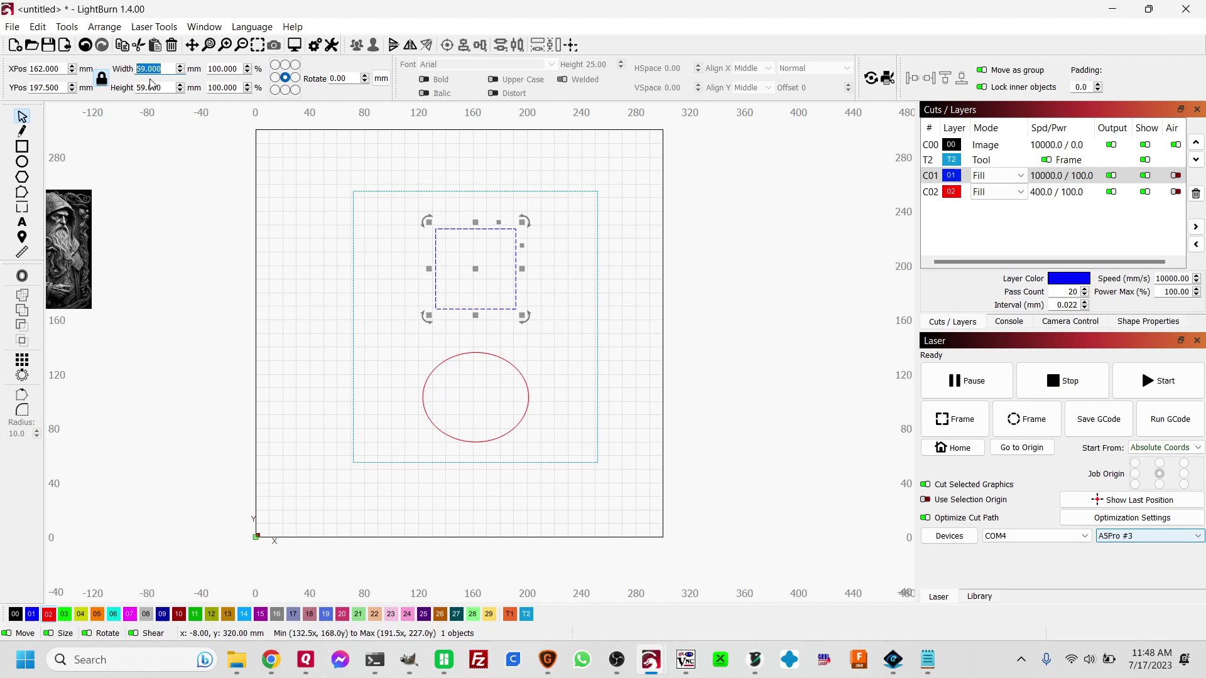
{"action": "type", "text": "60"}
{"action": "key", "text": "Return"}
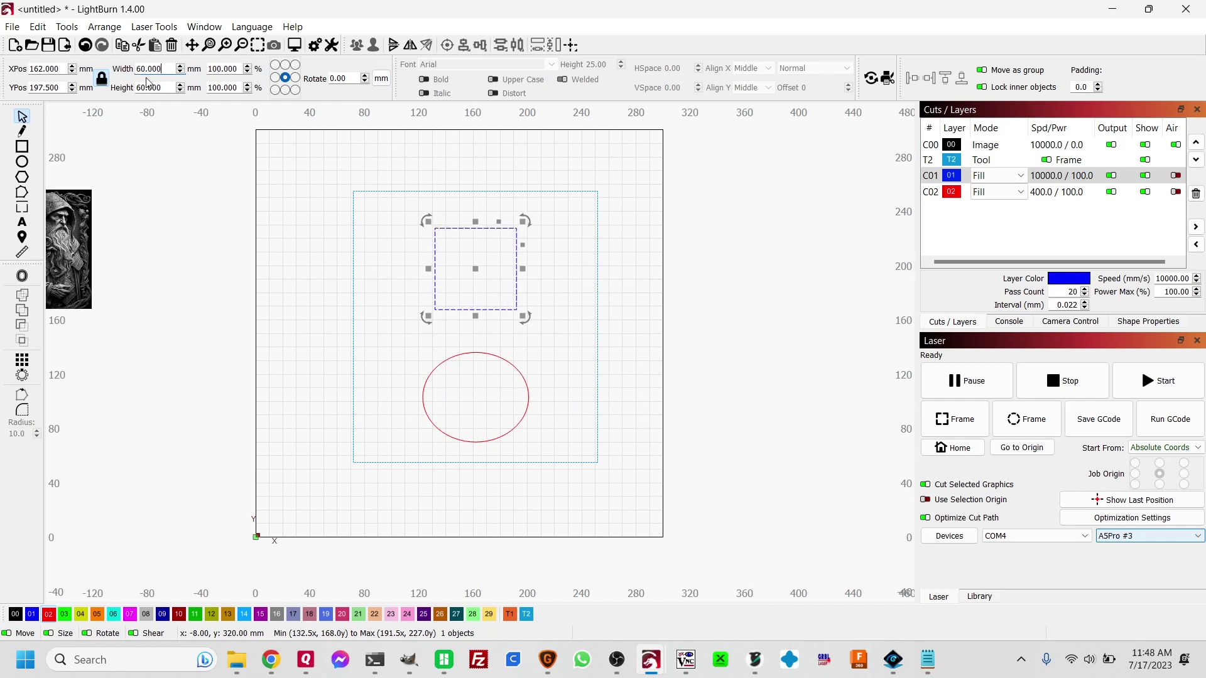
Set the red ellipse's height to 70 mm and recheck both shapes
{"action": "left_click", "coordinate": [484, 356]}
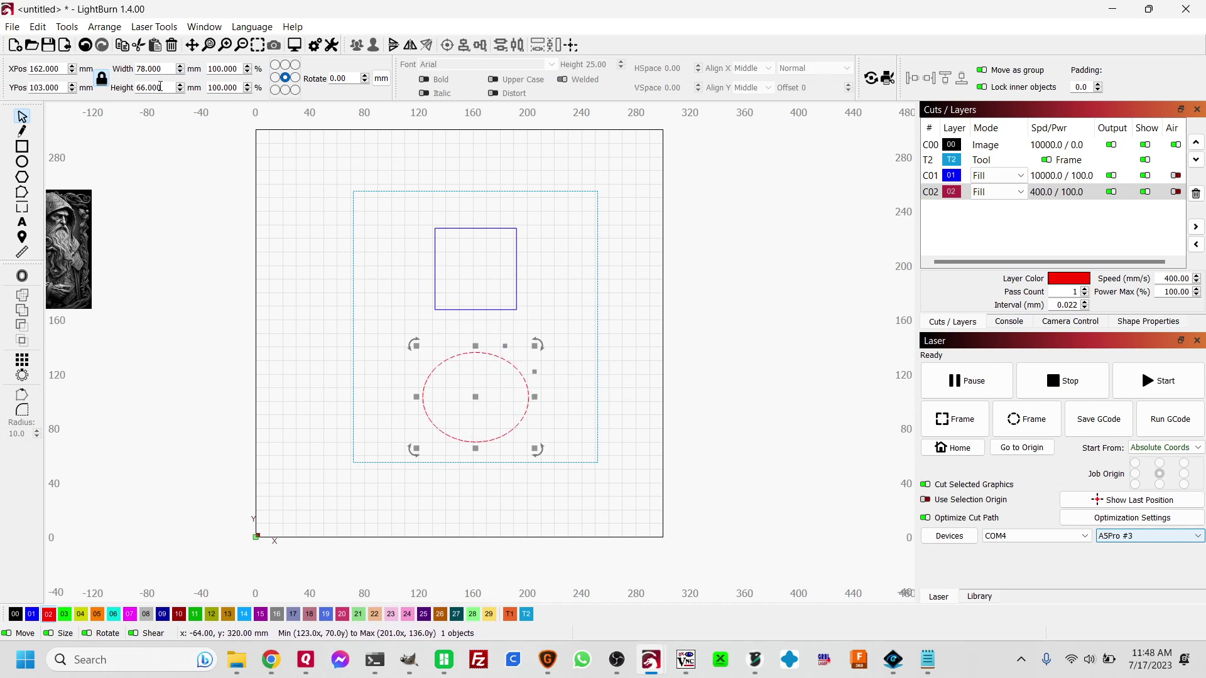
{"action": "left_click_drag", "start_coordinate": [163, 86], "coordinate": [107, 89]}
{"action": "type", "text": "70"}
{"action": "key", "text": "Return"}
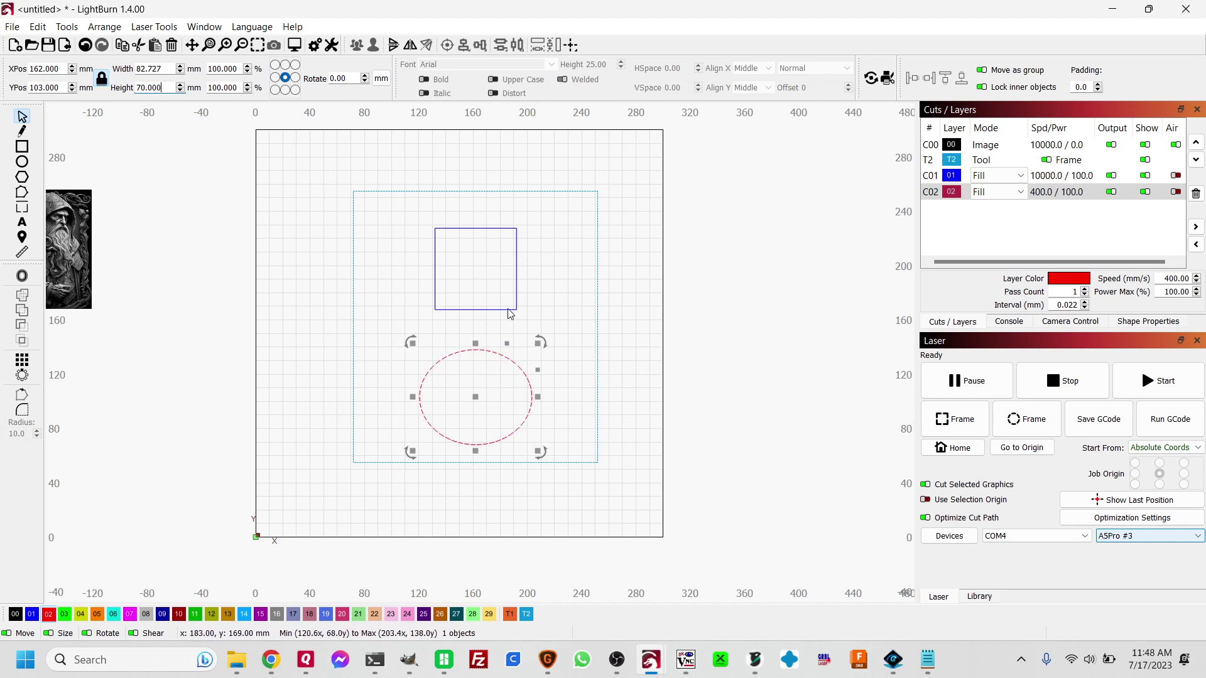
{"action": "left_click", "coordinate": [563, 314]}
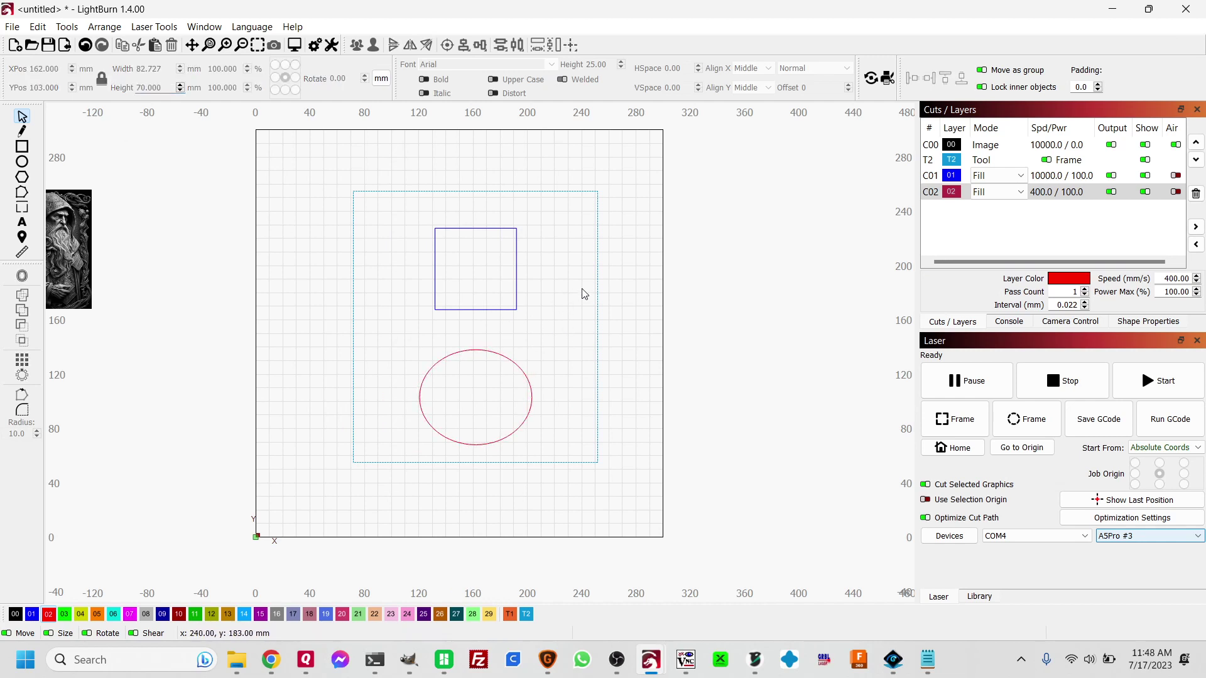
{"action": "left_click", "coordinate": [515, 303]}
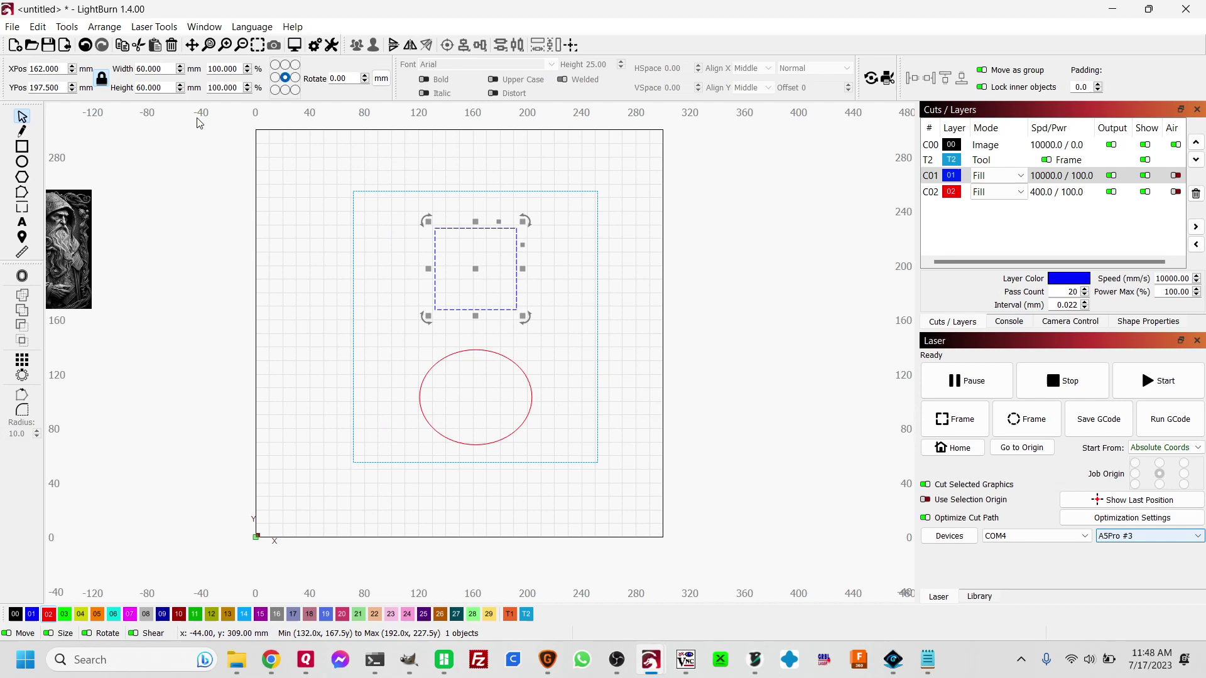
{"action": "left_click", "coordinate": [499, 356]}
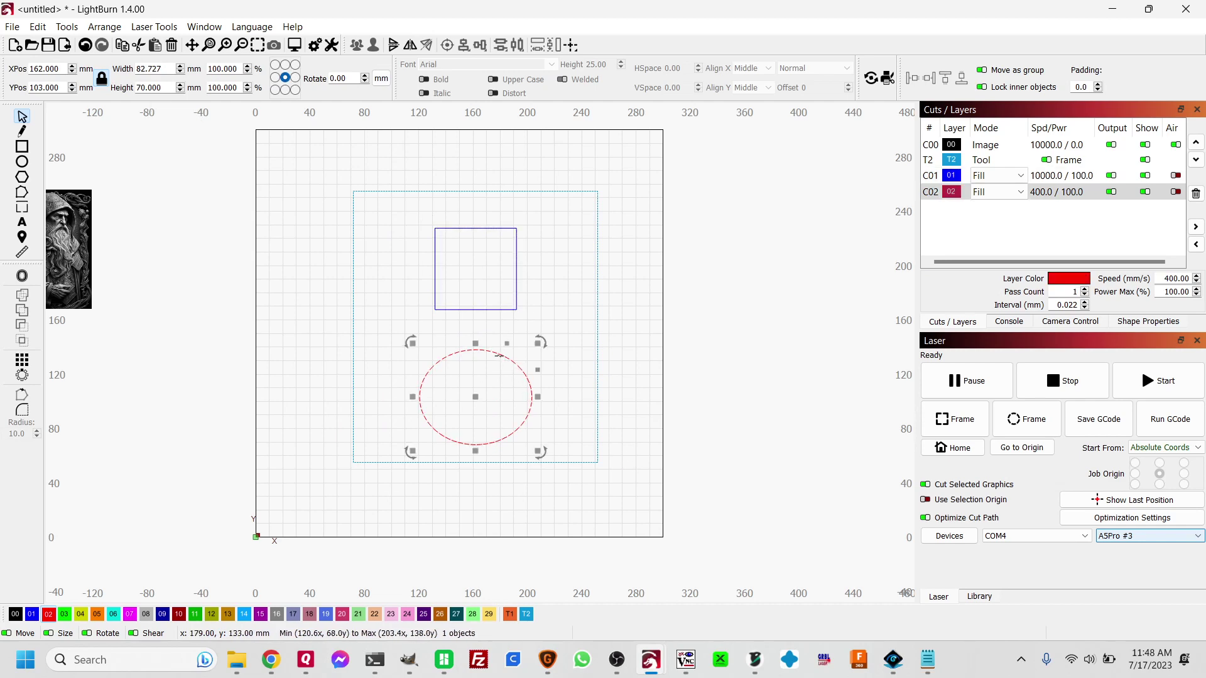
Launch Calculator and add the shape heights, 70 + 60 = 130
{"action": "left_click", "coordinate": [121, 661]}
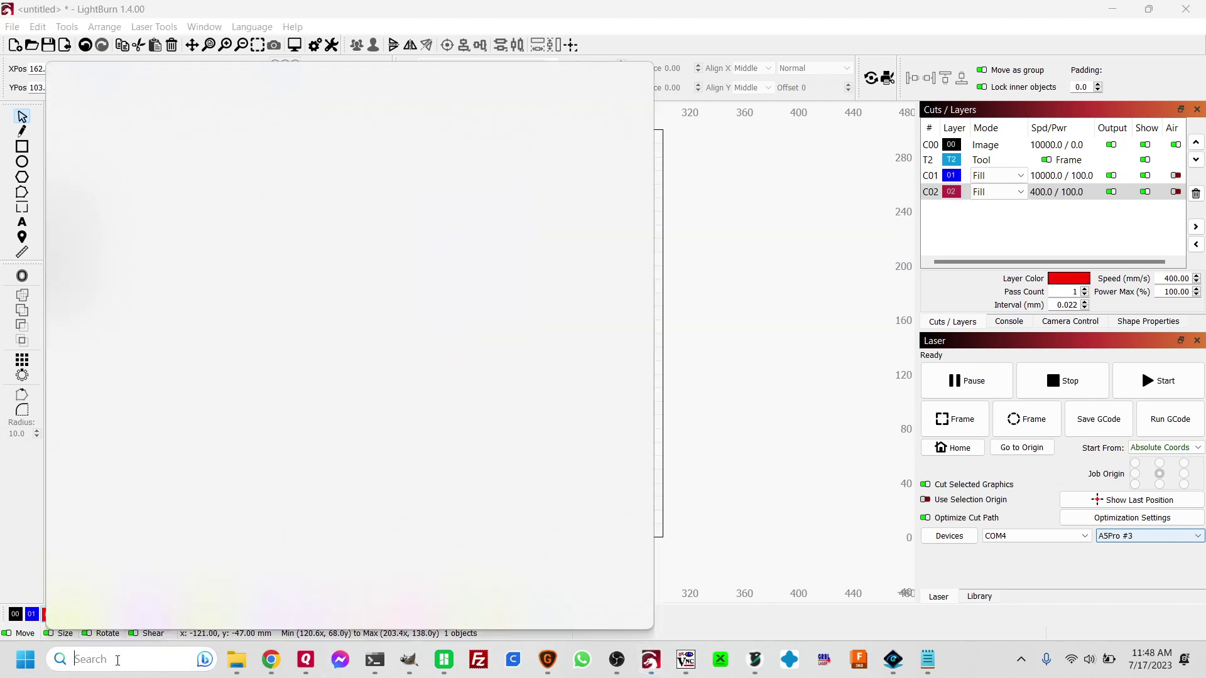
{"action": "type", "text": "calc"}
{"action": "key", "text": "Return"}
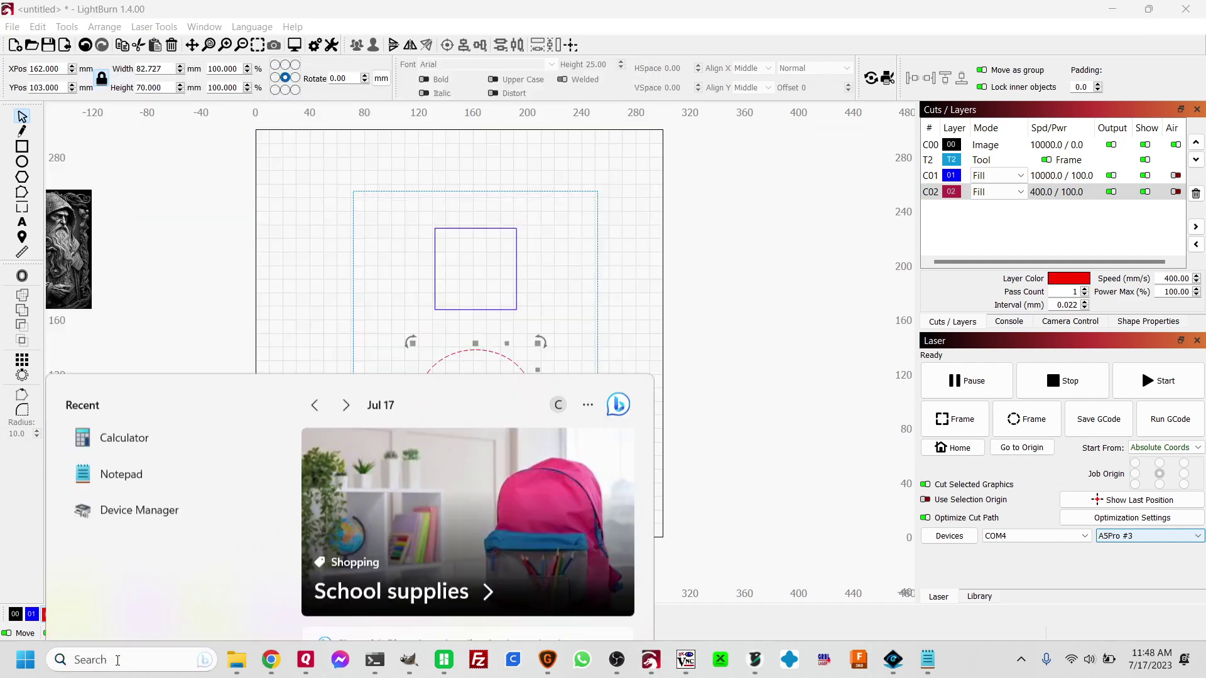
{"action": "type", "text": "7"}
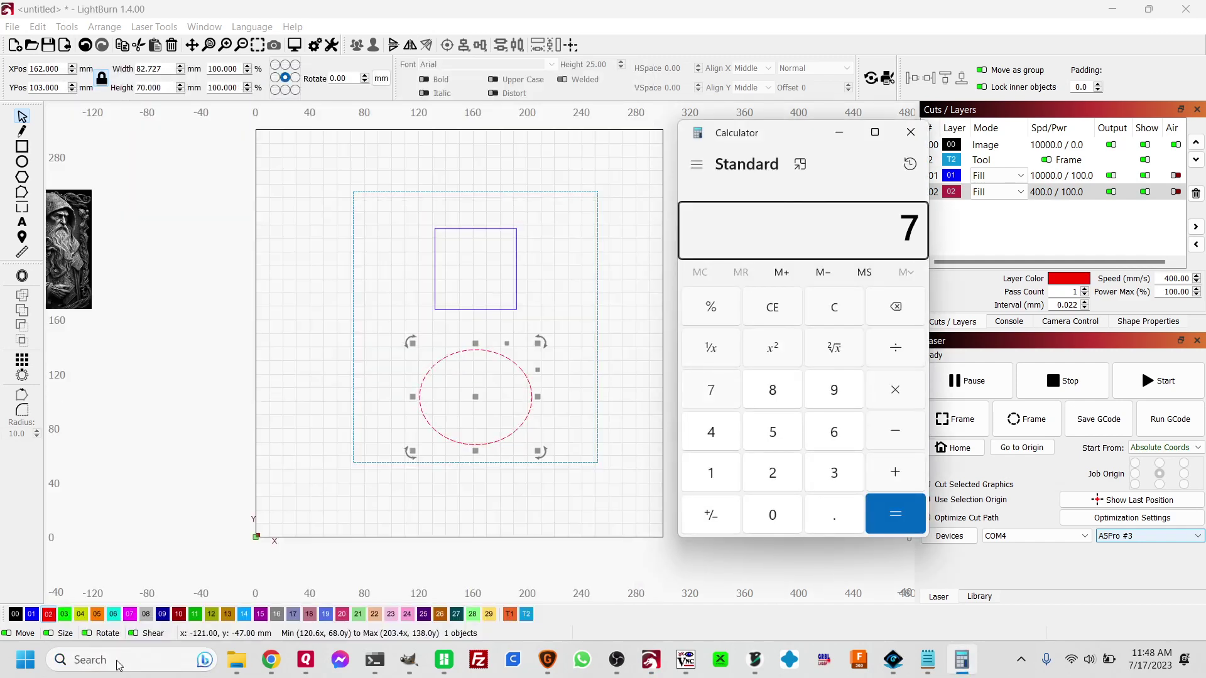
{"action": "type", "text": "0 + "}
{"action": "type", "text": "60"}
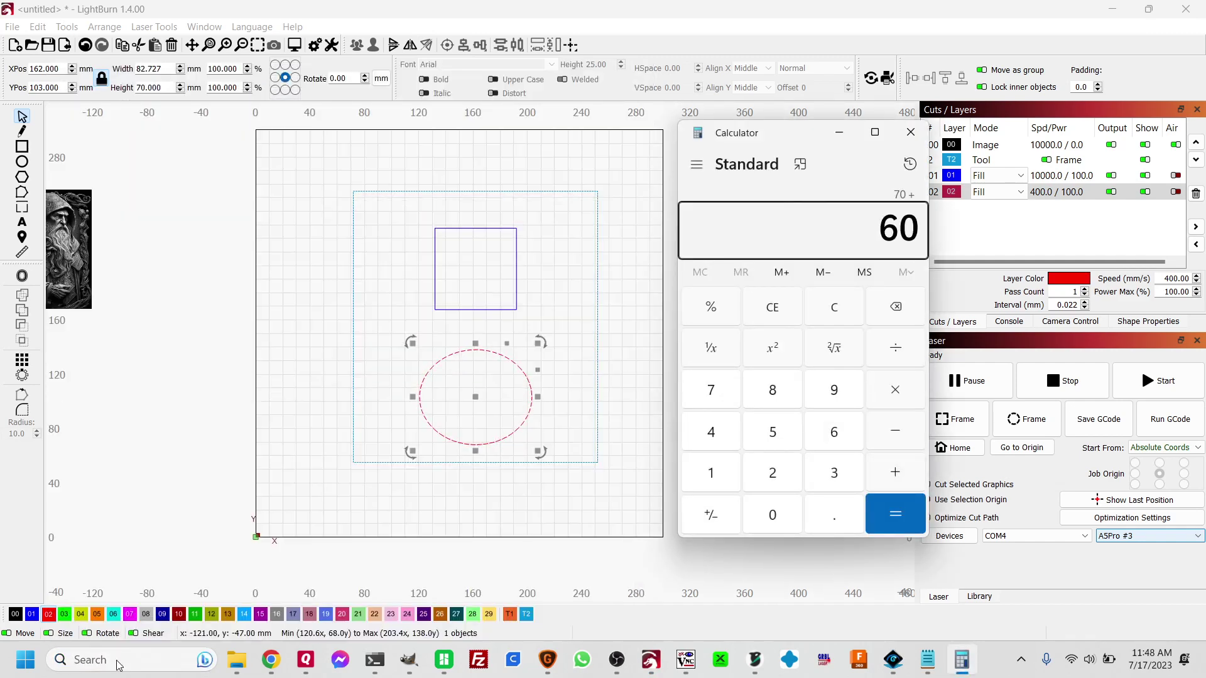
{"action": "key", "text": "Return"}
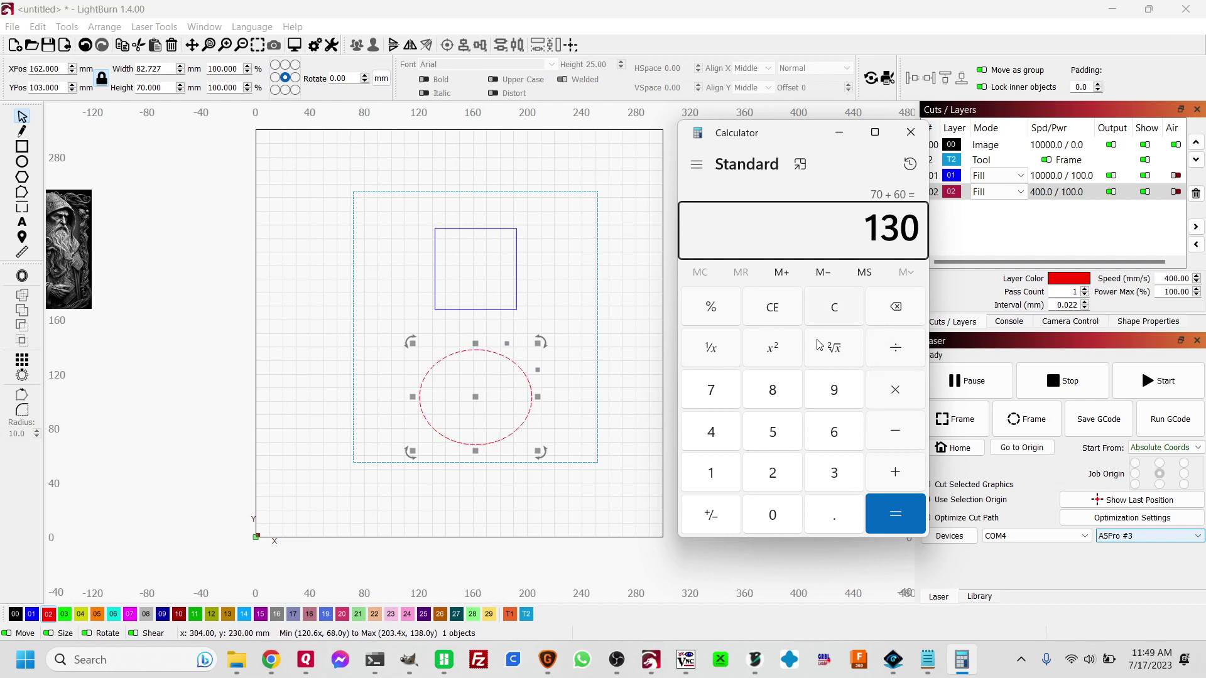
Read the 200 mm frame height and compute 200 − 130 = 70 mm left over
{"action": "left_click", "coordinate": [669, 280]}
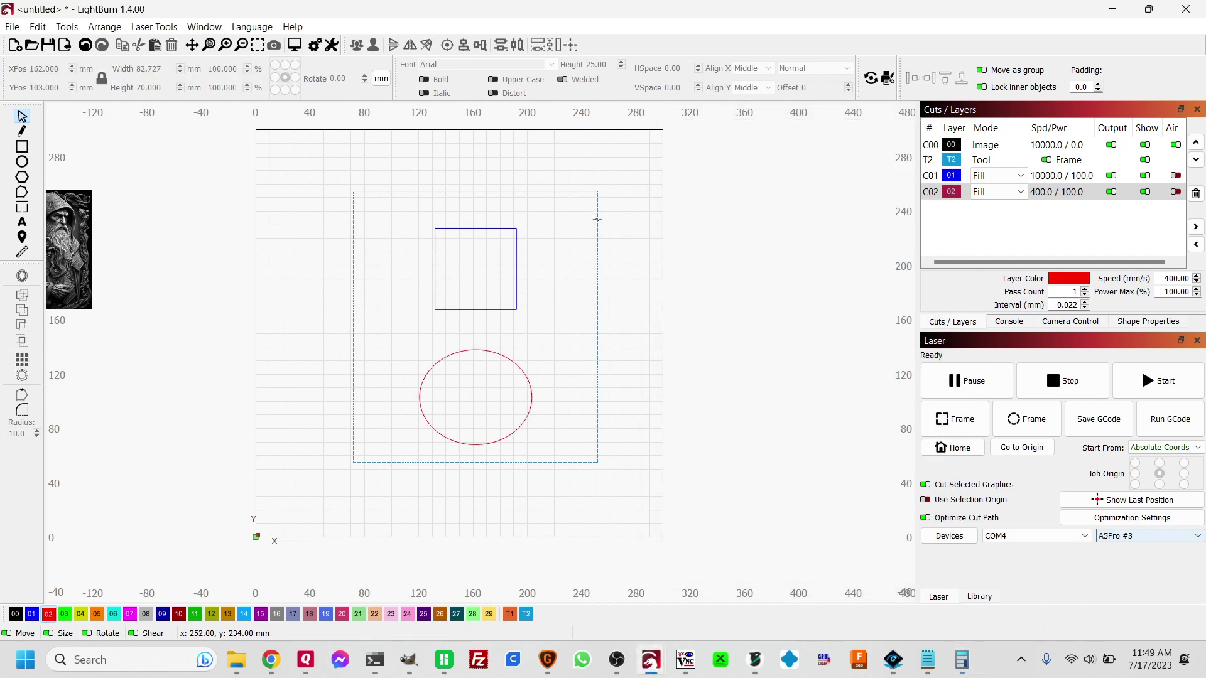
{"action": "left_click", "coordinate": [597, 219]}
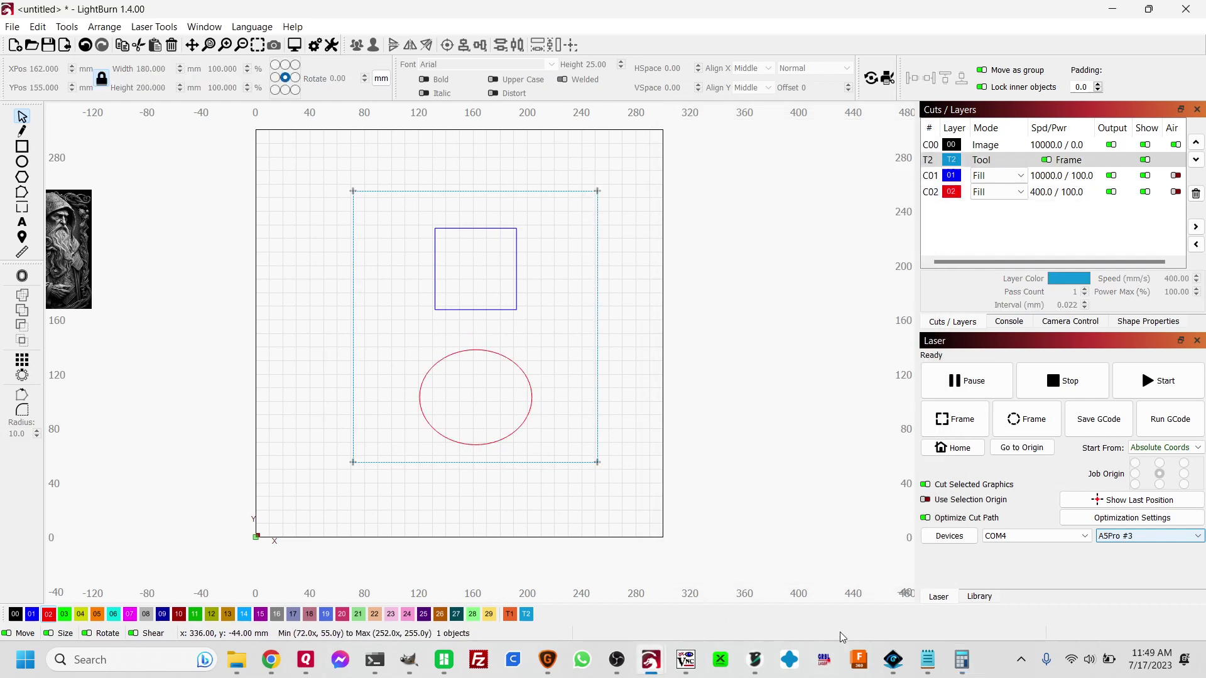
{"action": "left_click", "coordinate": [960, 660]}
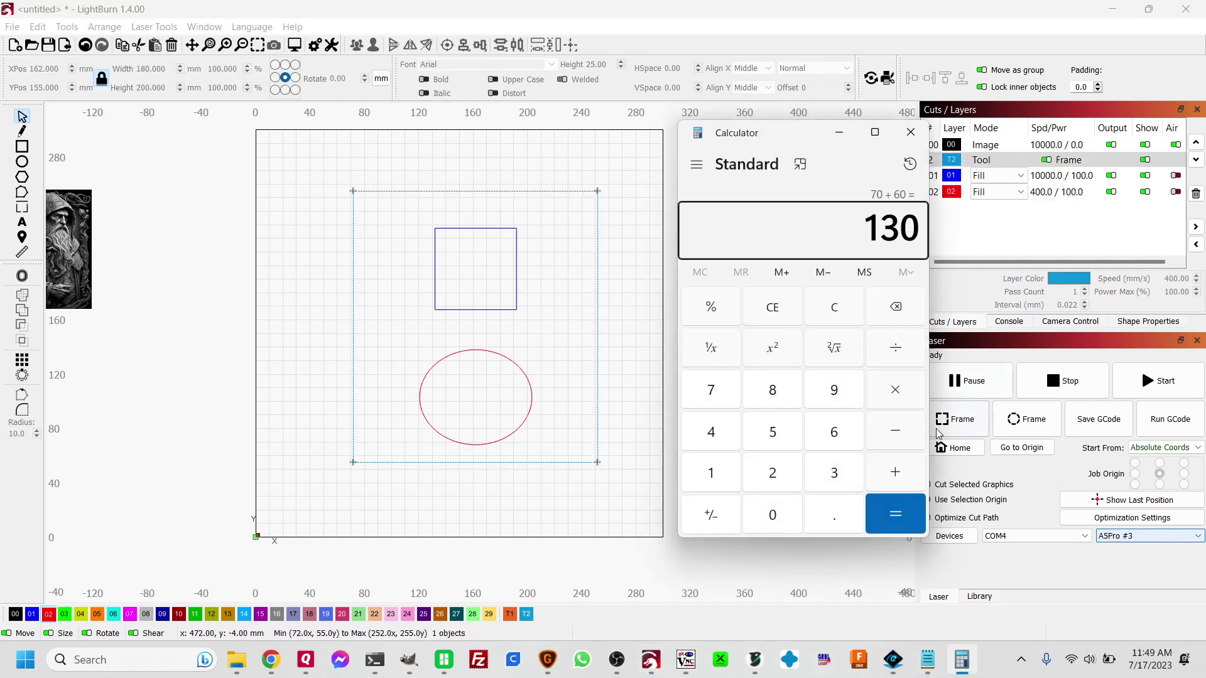
{"action": "left_click", "coordinate": [721, 527]}
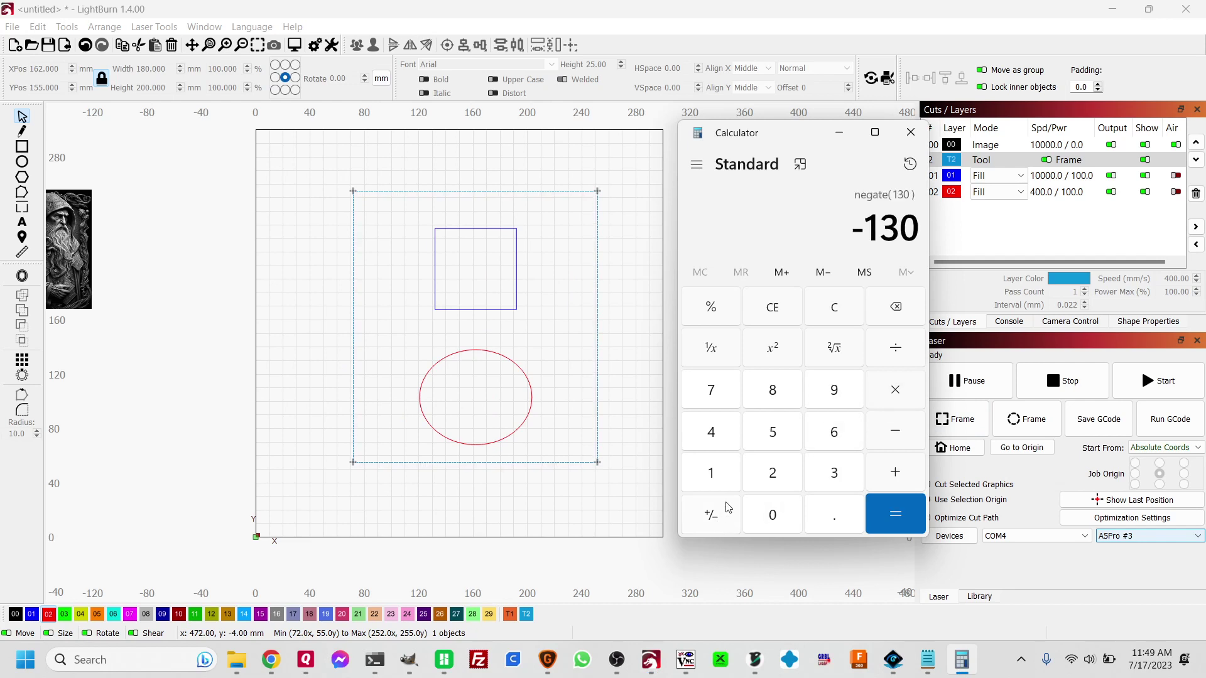
{"action": "type", "text": "+200"}
{"action": "key", "text": "Return"}
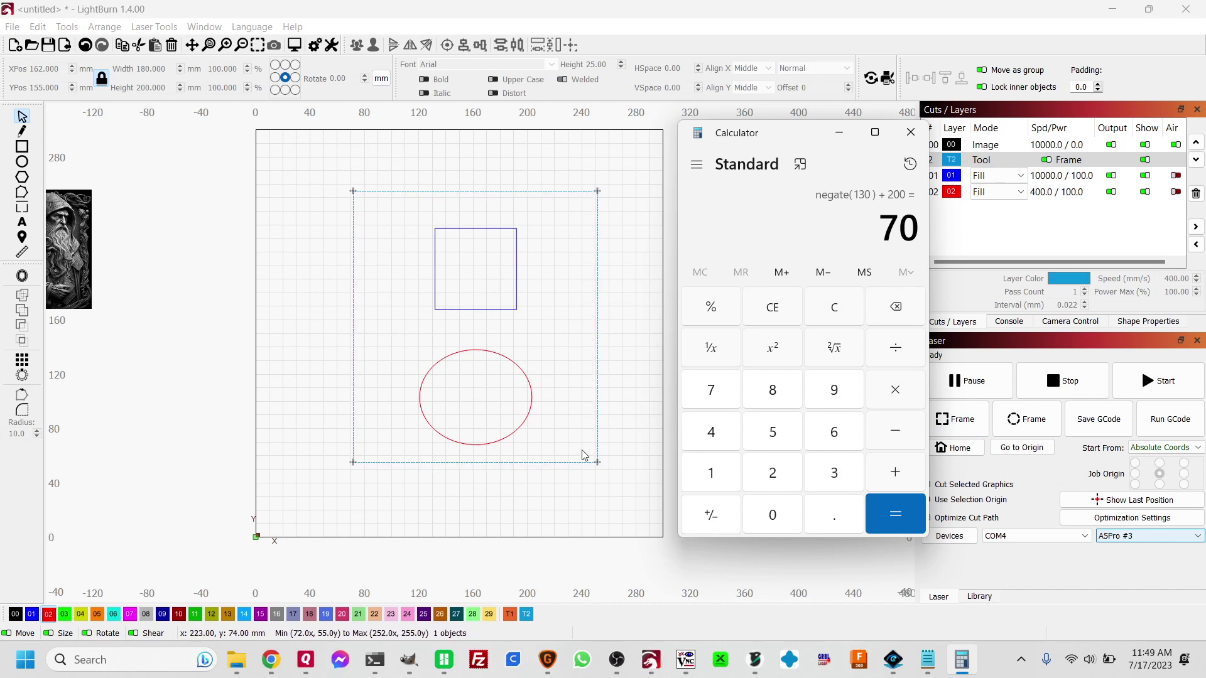
Divide the 70 mm leftover by 2 to get 35 mm gaps
{"action": "left_click", "coordinate": [896, 349]}
{"action": "type", "text": "2"}
{"action": "key", "text": "Return"}
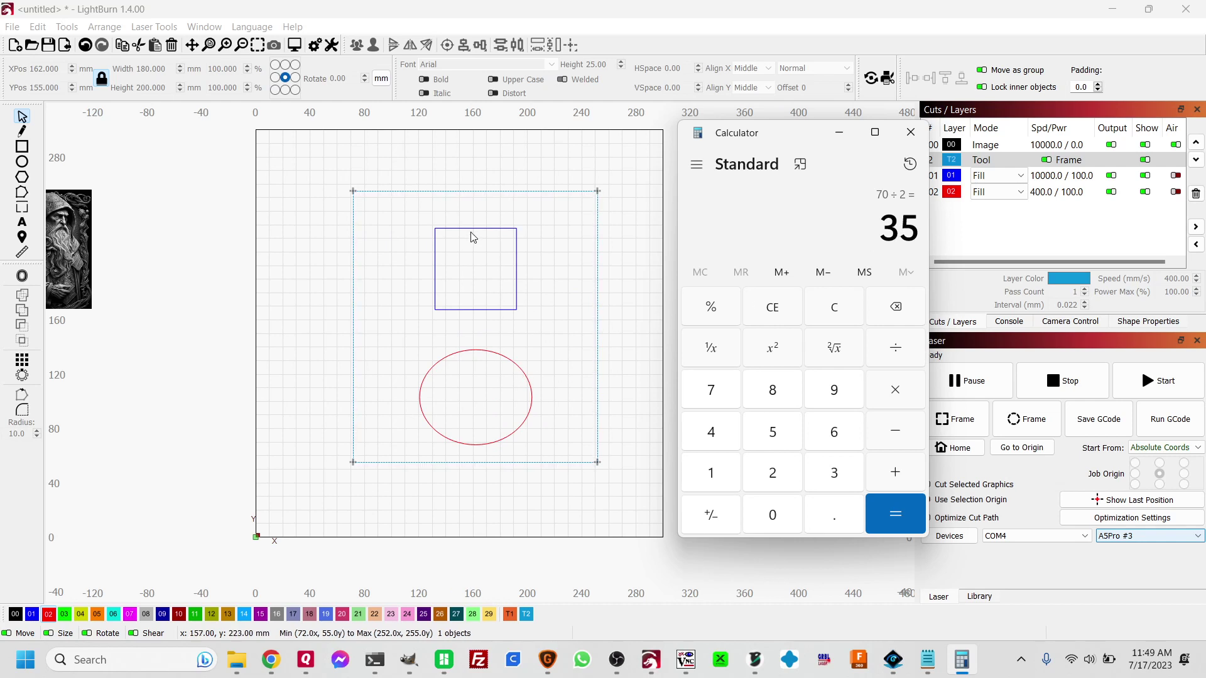
{"action": "left_click", "coordinate": [478, 310]}
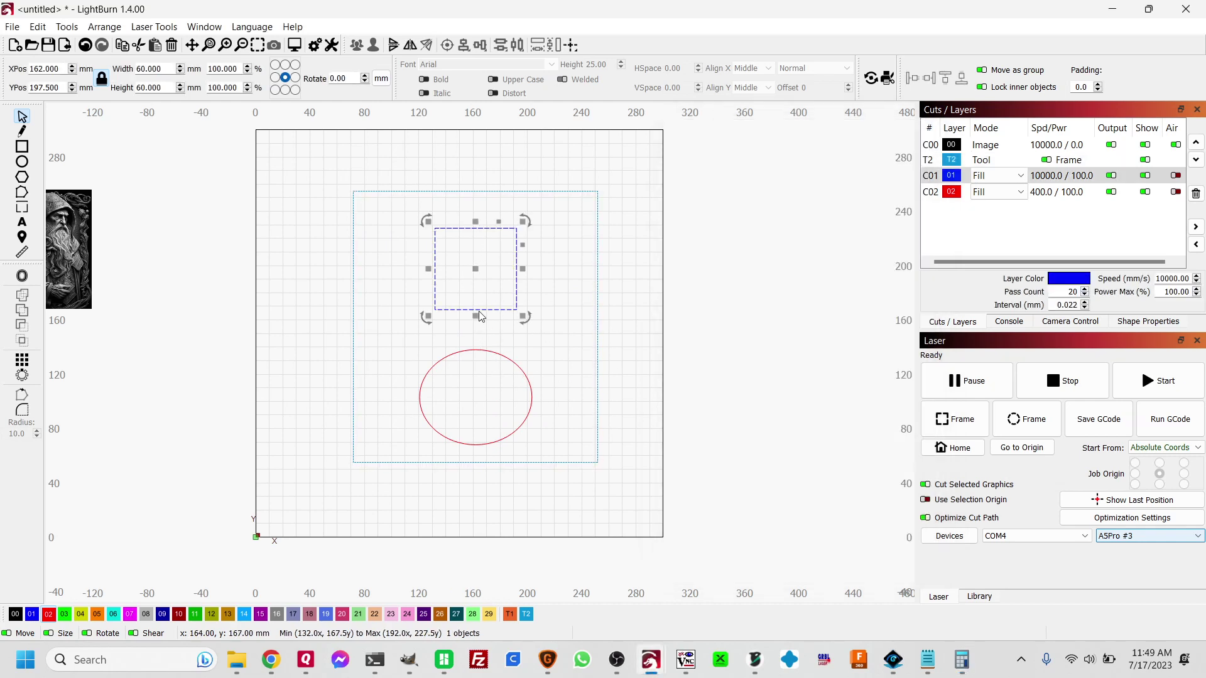
{"action": "left_click", "coordinate": [486, 351]}
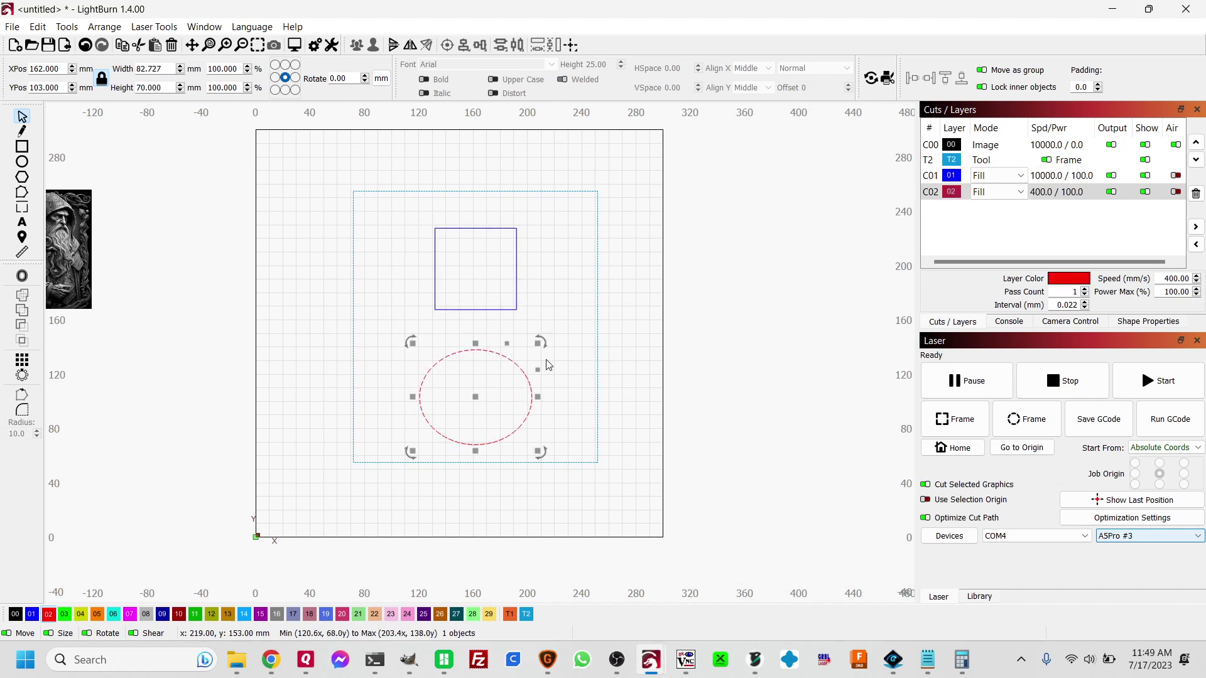
Draw a new rectangle at the bed's top-left and make it 35 × 35 mm
{"action": "left_click", "coordinate": [493, 463]}
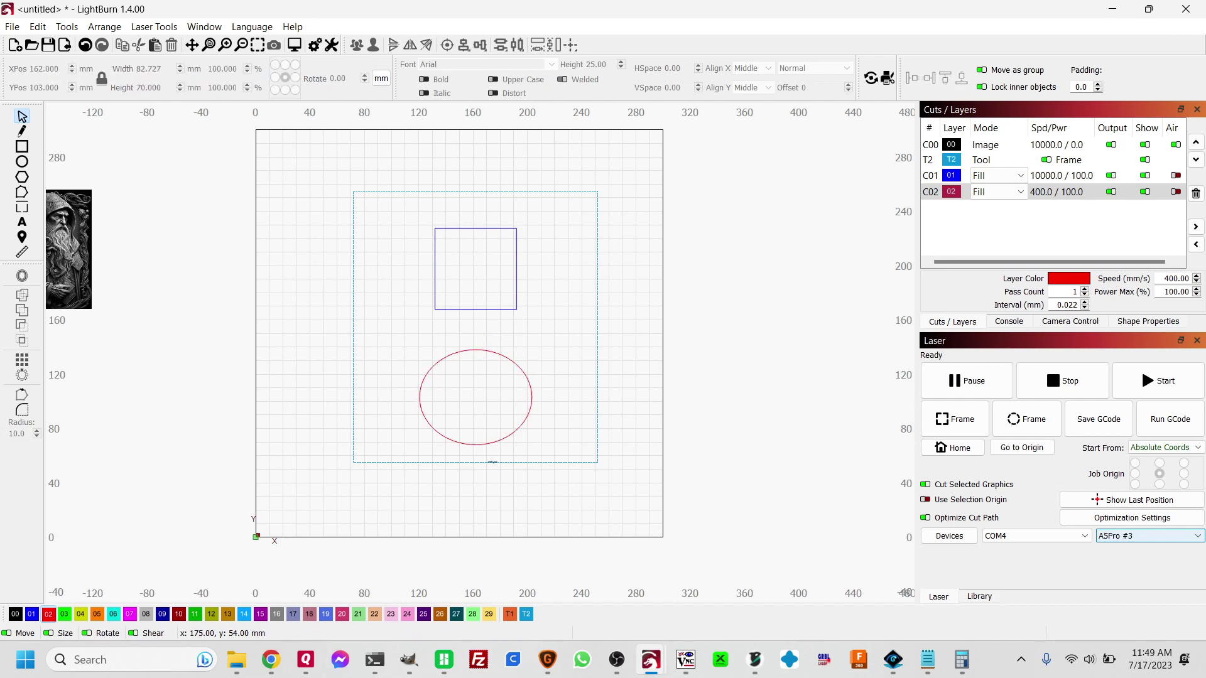
{"action": "left_click", "coordinate": [481, 463]}
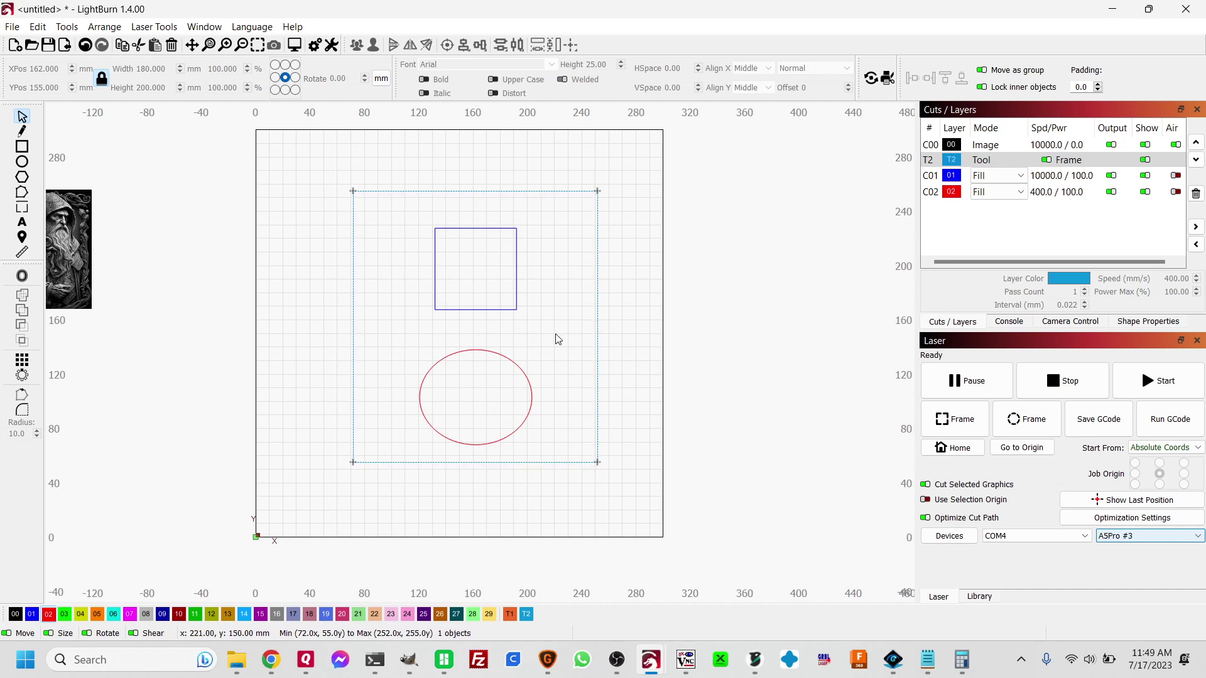
{"action": "left_click", "coordinate": [473, 230]}
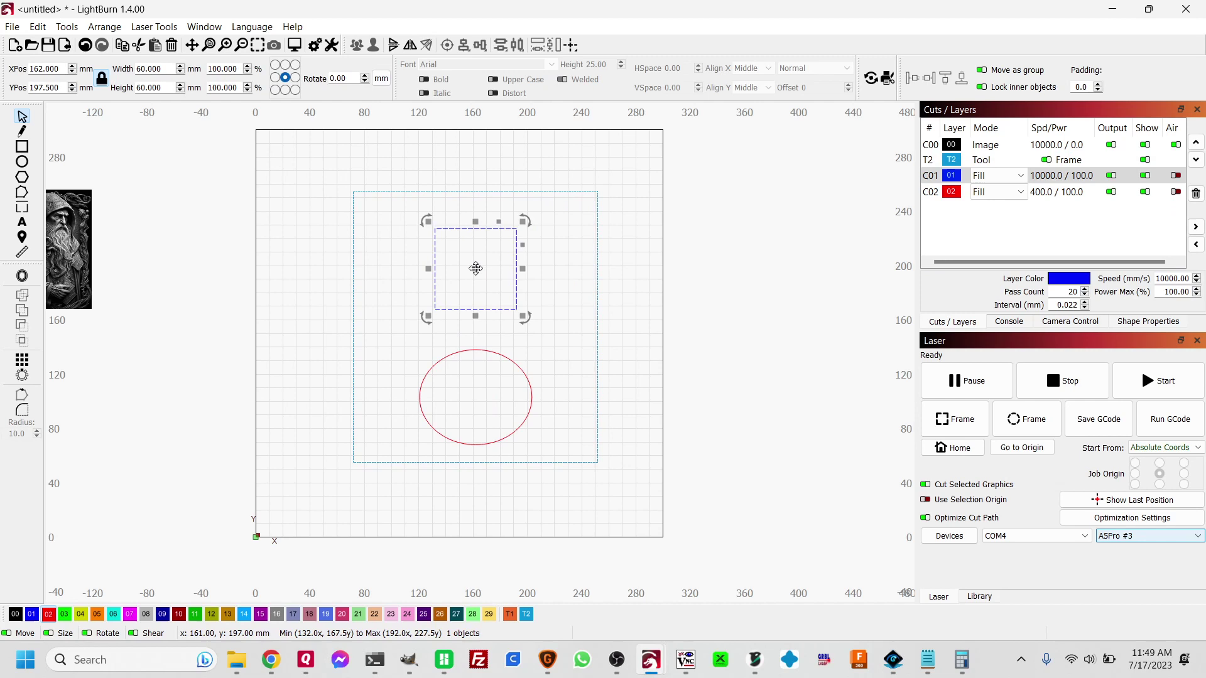
{"action": "left_click", "coordinate": [22, 147]}
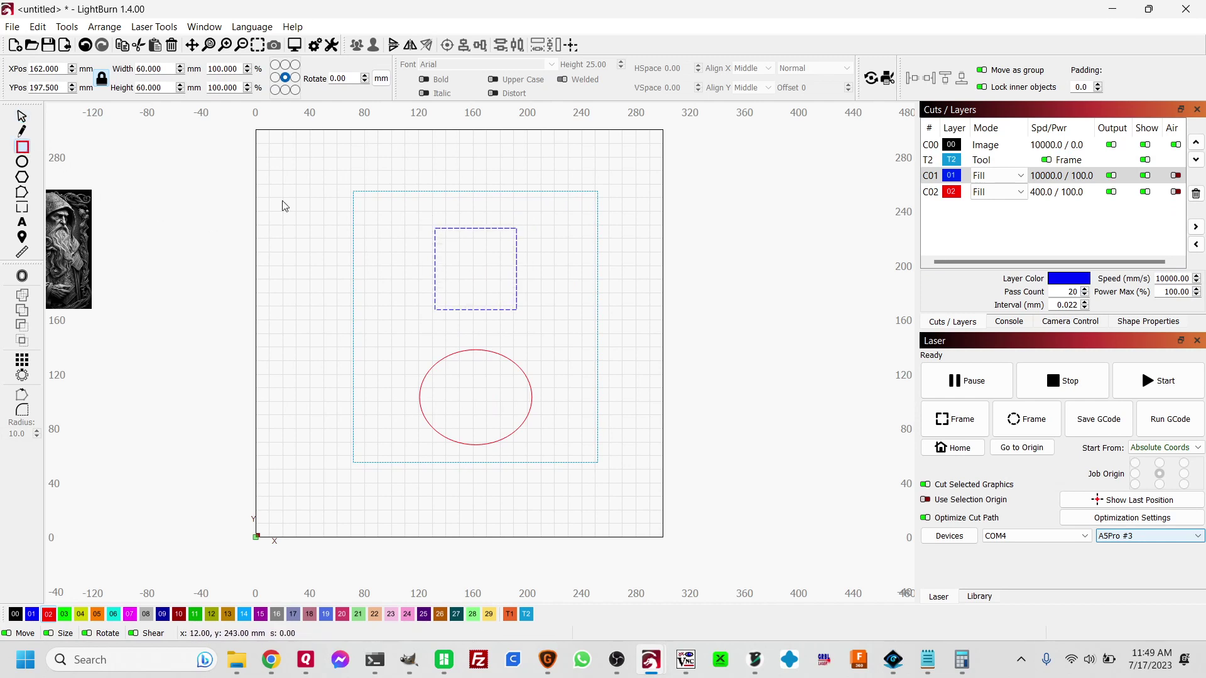
{"action": "mouse_move", "coordinate": [284, 147]}
{"action": "left_mouse_down"}
{"action": "mouse_move", "coordinate": [312, 178]}
{"action": "mouse_move", "coordinate": [332, 175]}
{"action": "left_mouse_up"}
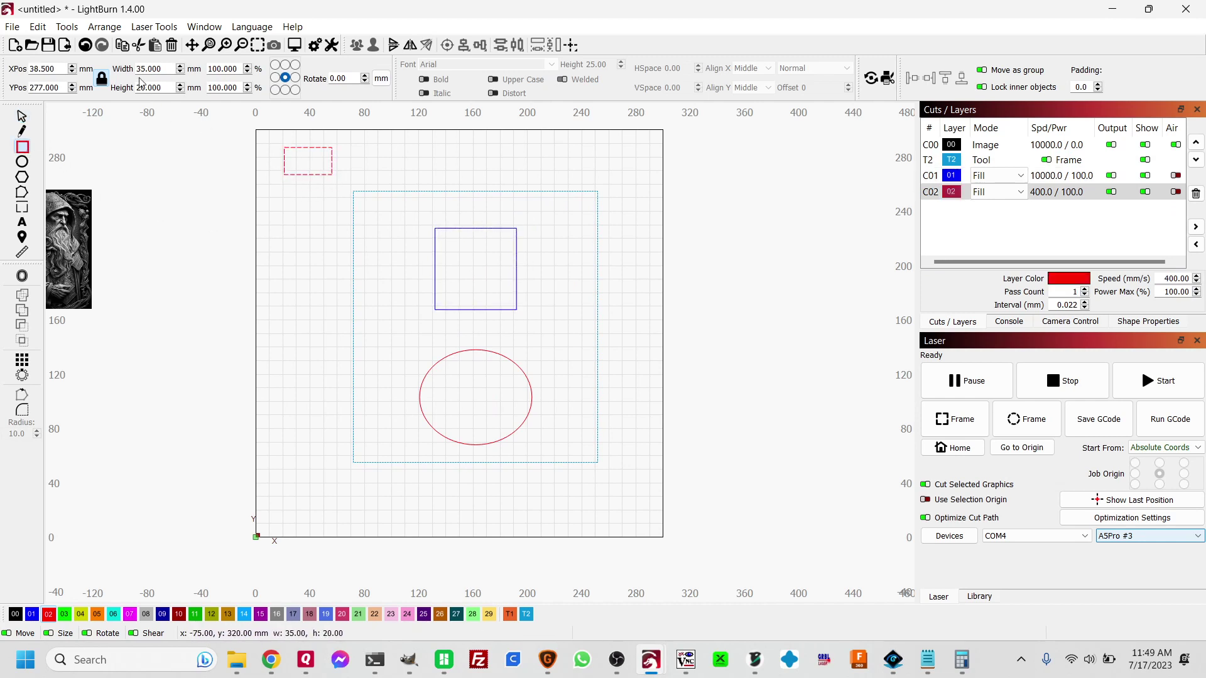
{"action": "left_click", "coordinate": [102, 79]}
{"action": "double_click", "coordinate": [144, 88]}
{"action": "type", "text": "35"}
{"action": "key", "text": "Return"}
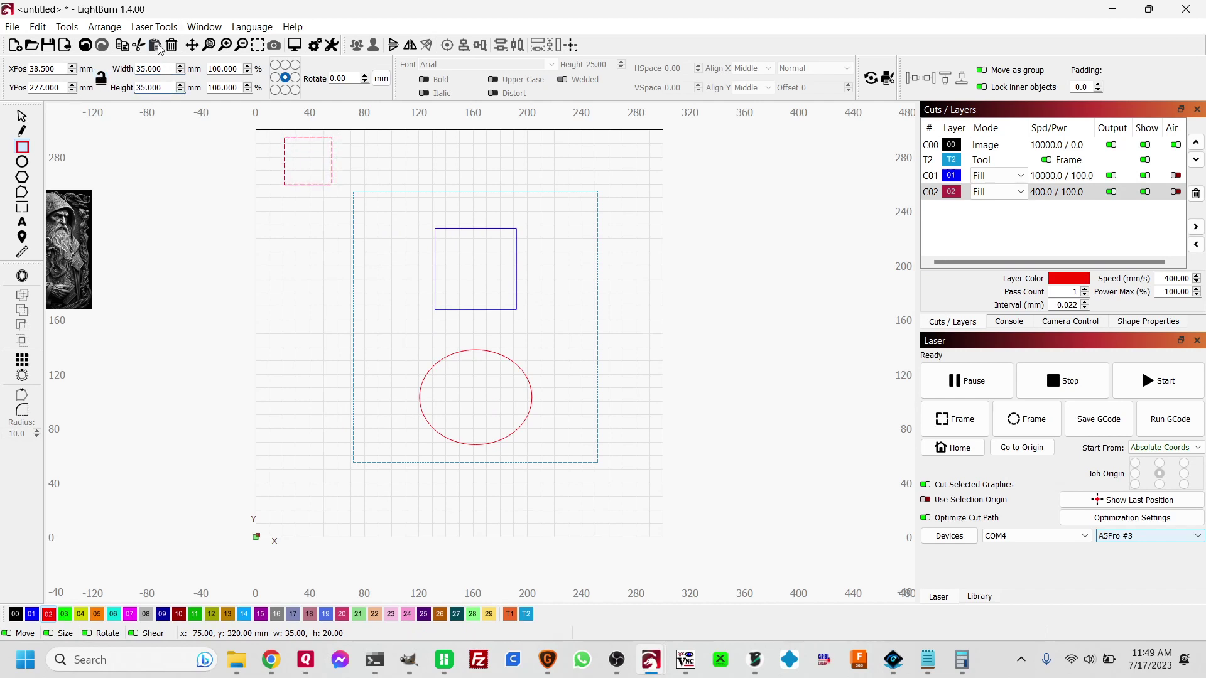
{"action": "left_click", "coordinate": [22, 116]}
Put the box on green layer 11, place it above the ellipse, and nudge the ellipse to touch it
{"action": "left_click", "coordinate": [195, 615]}
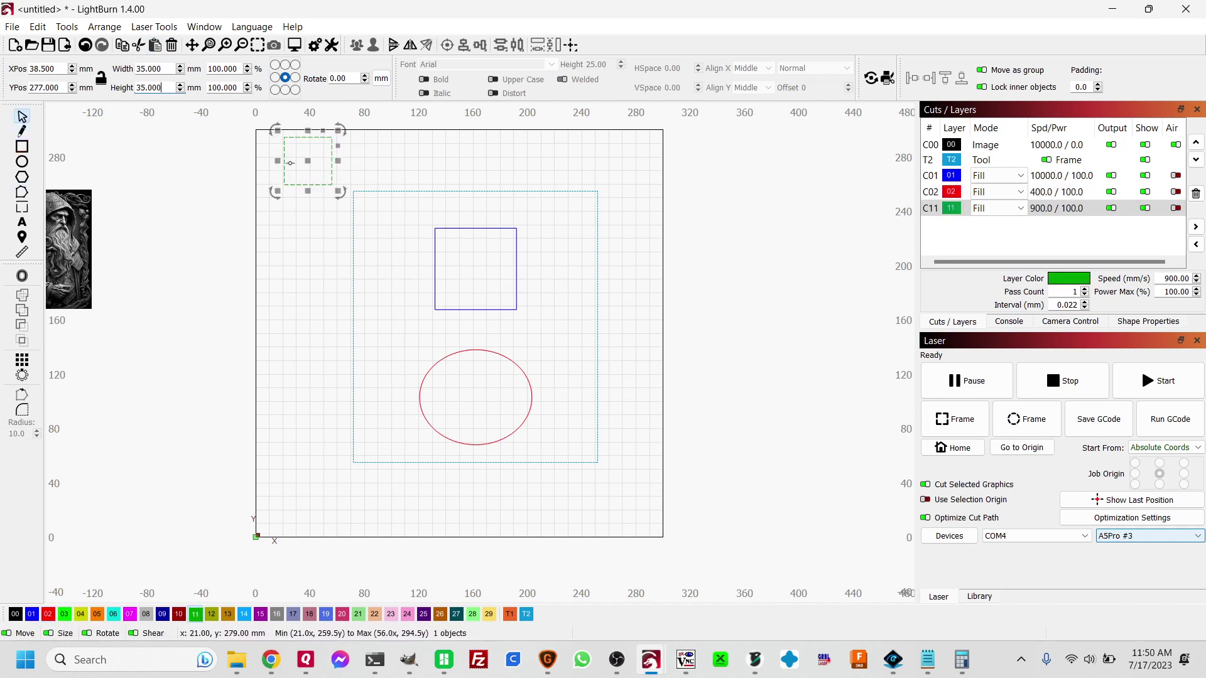
{"action": "left_click_drag", "start_coordinate": [316, 170], "coordinate": [479, 337]}
{"action": "scroll", "coordinate": [483, 395], "scroll_direction": "up", "scroll_amount": 4}
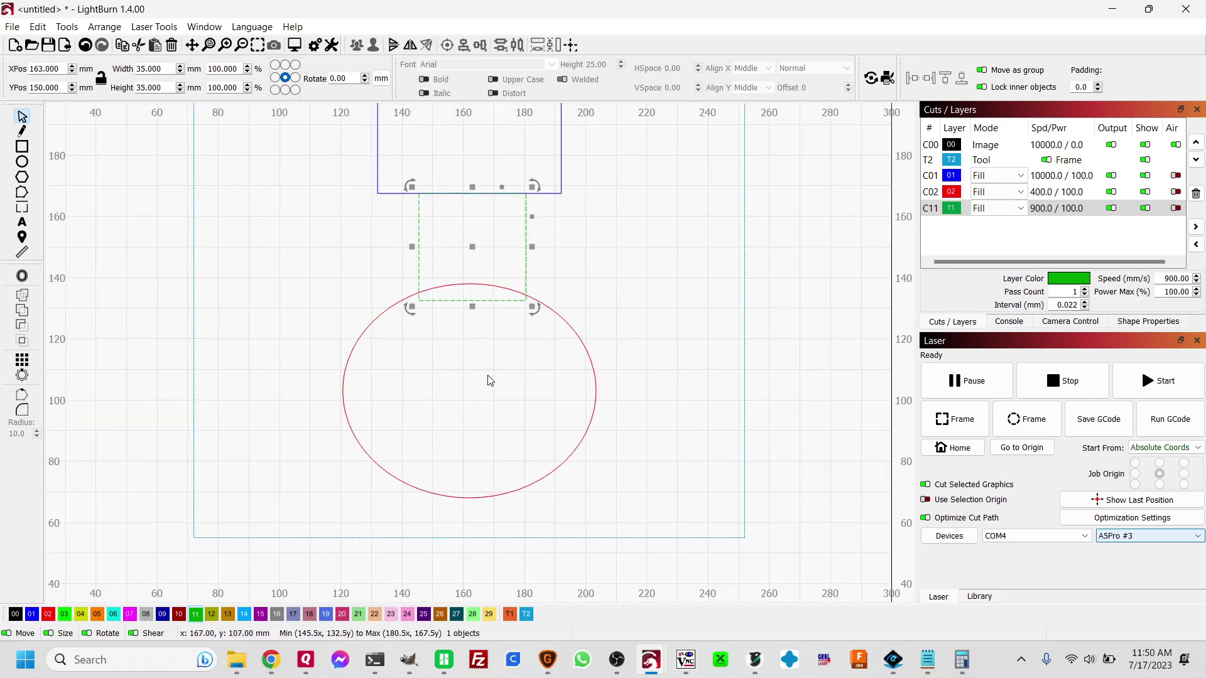
{"action": "left_click", "coordinate": [583, 353]}
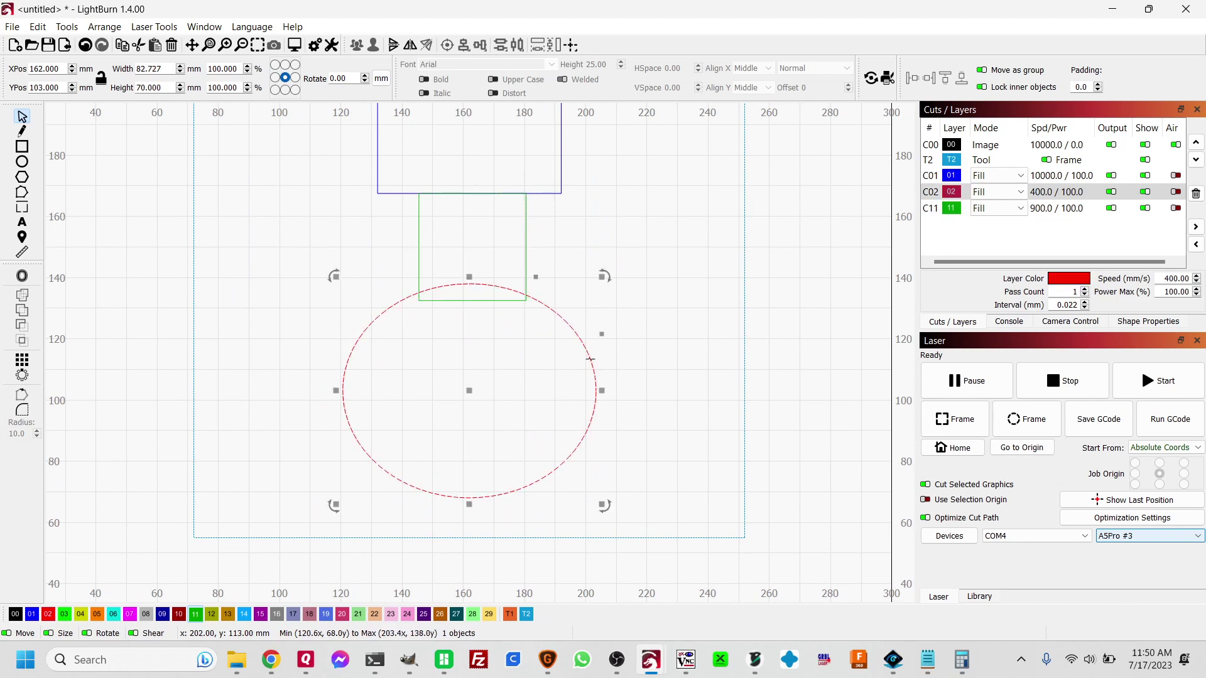
{"action": "key", "text": "Down"}
{"action": "key", "text": "Down"}
{"action": "key", "text": "Down"}
{"action": "key", "text": "Down"}
{"action": "key", "text": "Down"}
{"action": "key", "text": "Down"}
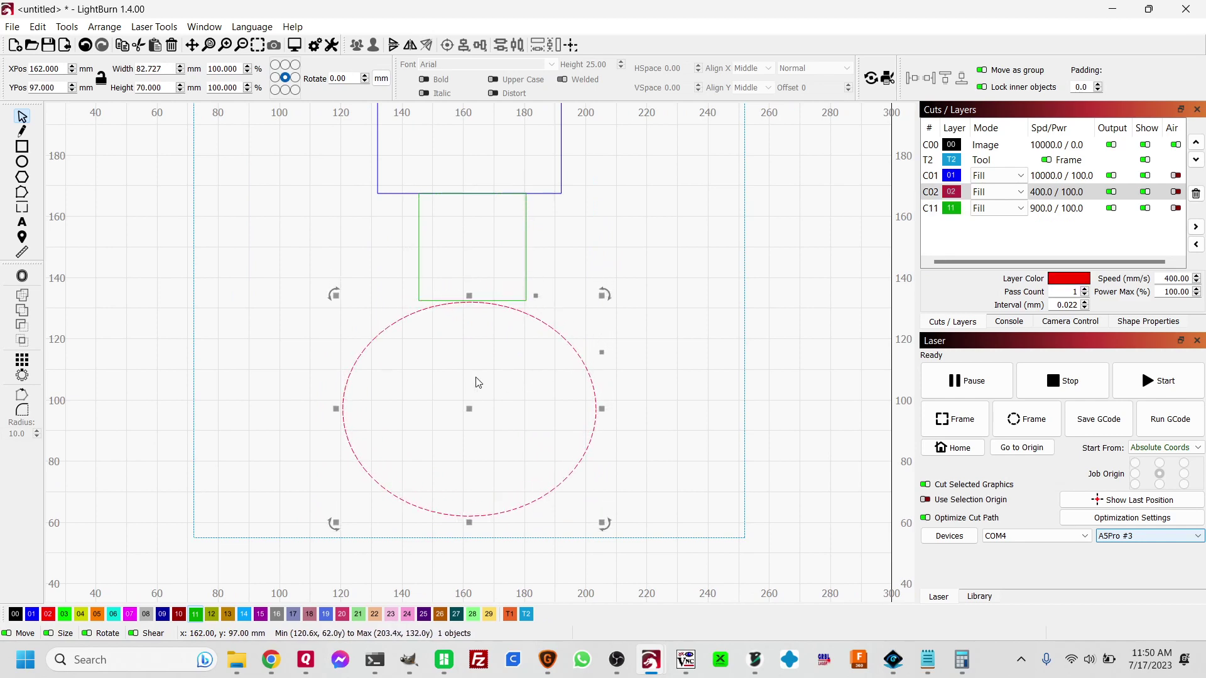
{"action": "scroll", "coordinate": [479, 383], "scroll_direction": "up", "scroll_amount": 5}
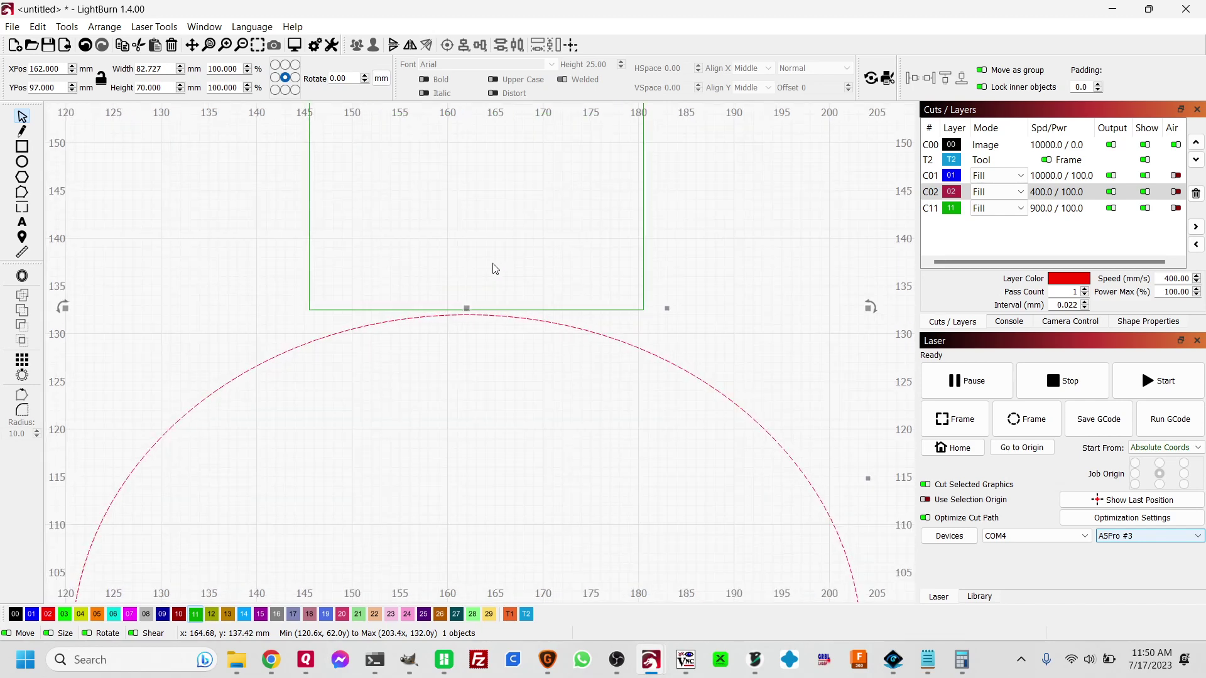
{"action": "key", "text": "Up"}
{"action": "key", "text": "Up"}
{"action": "key", "text": "Up"}
{"action": "key", "text": "Up"}
{"action": "key", "text": "Up"}
{"action": "key", "text": "Up"}
{"action": "key", "text": "Up"}
{"action": "key", "text": "Up"}
{"action": "key", "text": "Up"}
{"action": "key", "text": "Up"}
{"action": "key", "text": "Up"}
{"action": "key", "text": "Up"}
{"action": "key", "text": "Up"}
{"action": "key", "text": "Up"}
{"action": "key", "text": "Up"}
{"action": "key", "text": "Up"}
{"action": "key", "text": "Up"}
{"action": "key", "text": "Up"}
{"action": "key", "text": "Up"}
{"action": "key", "text": "Up"}
{"action": "key", "text": "Up"}
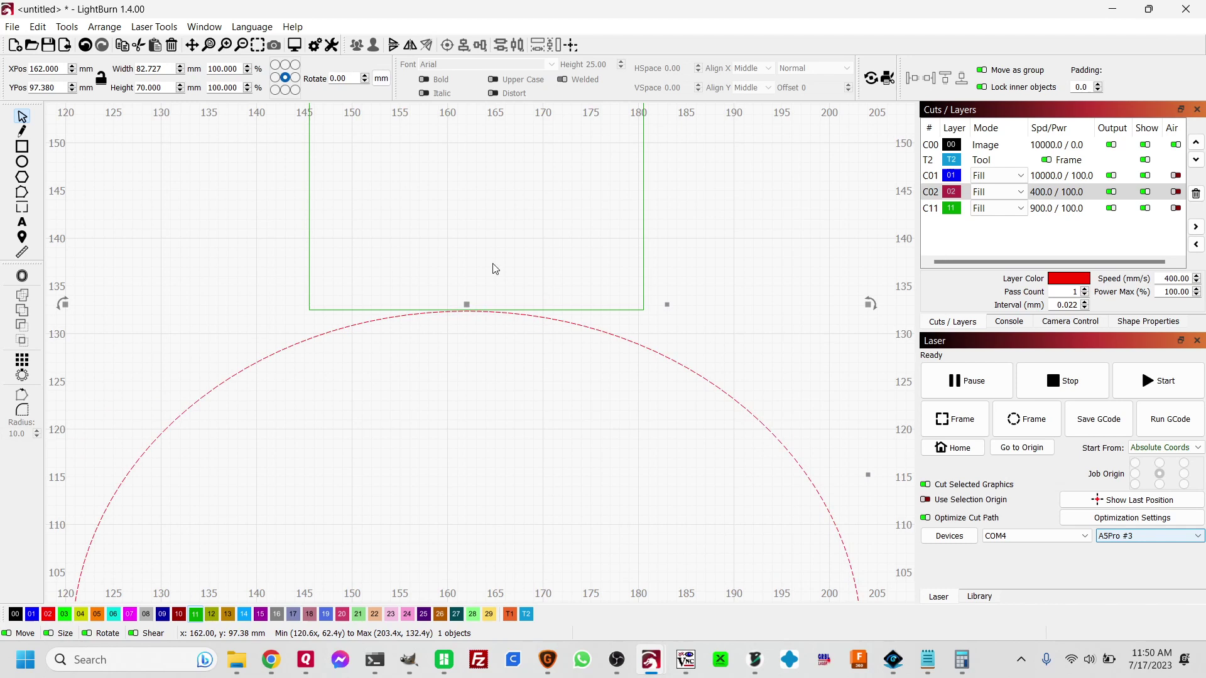
{"action": "key", "text": "Up"}
{"action": "key", "text": "Up"}
{"action": "key", "text": "Up"}
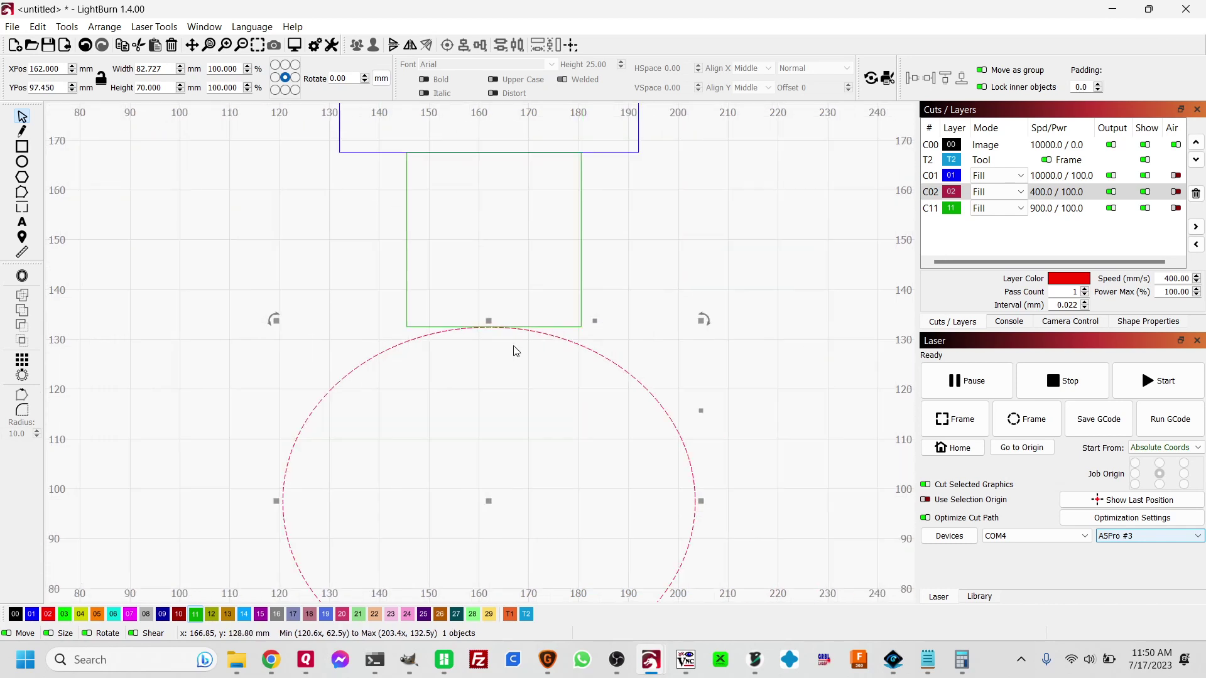
{"action": "scroll", "coordinate": [517, 352], "scroll_direction": "down", "scroll_amount": 8}
{"action": "scroll", "coordinate": [517, 331], "scroll_direction": "down", "scroll_amount": 2}
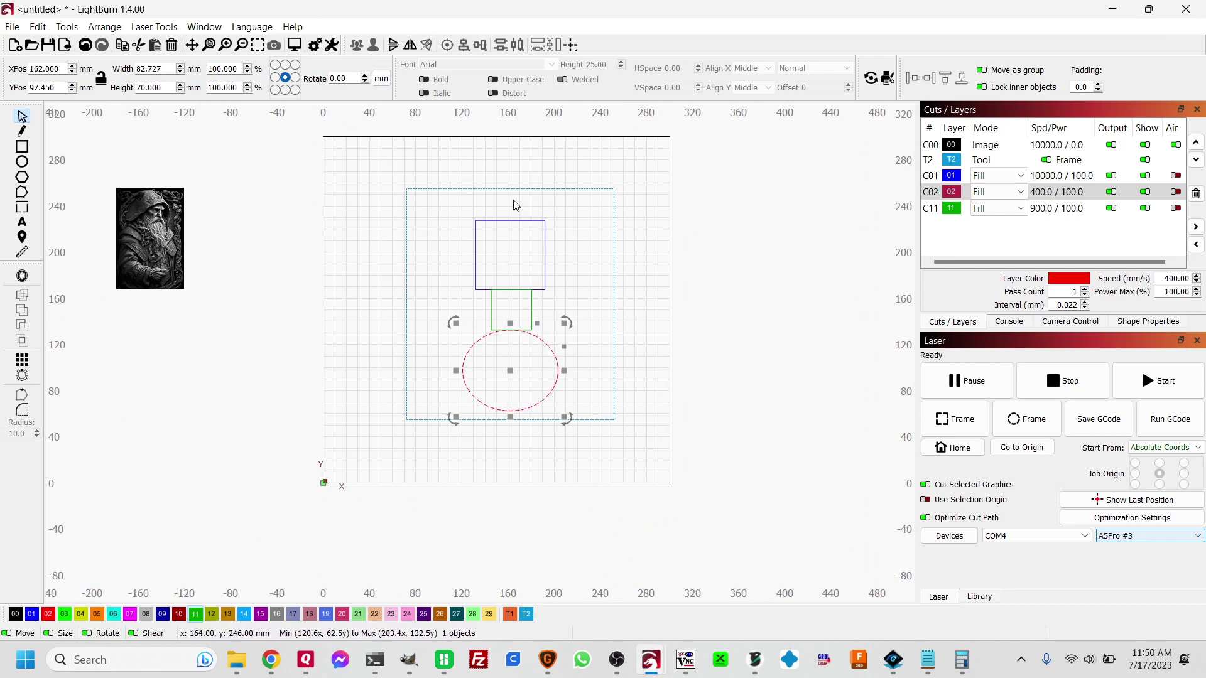
{"action": "left_click", "coordinate": [578, 330]}
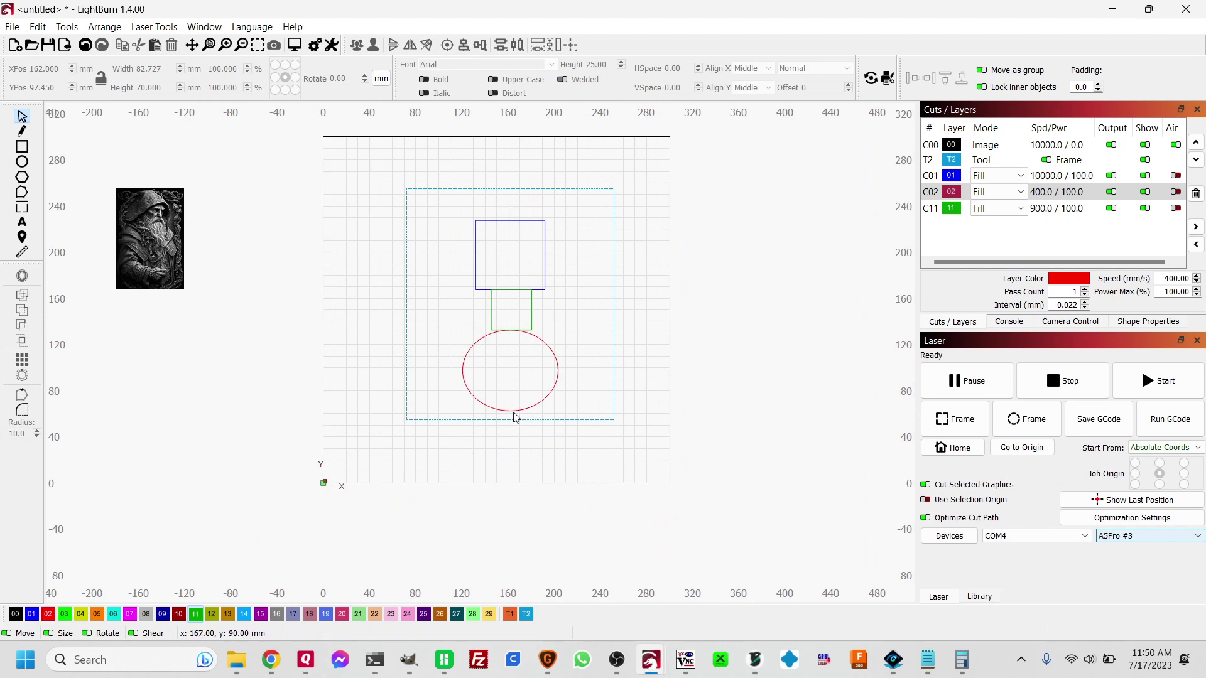
Halve 35 in Calculator and draw a new green rectangle 17.5 mm tall
{"action": "left_click", "coordinate": [962, 659]}
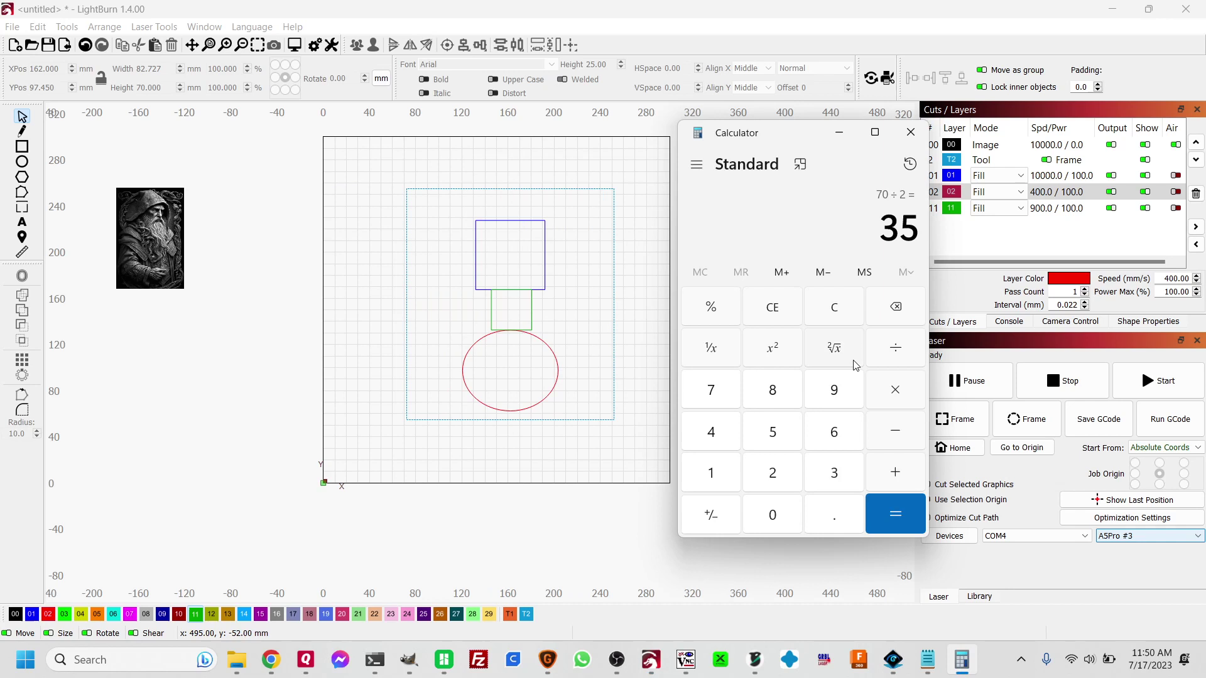
{"action": "key", "text": "Return"}
{"action": "left_click", "coordinate": [561, 202]}
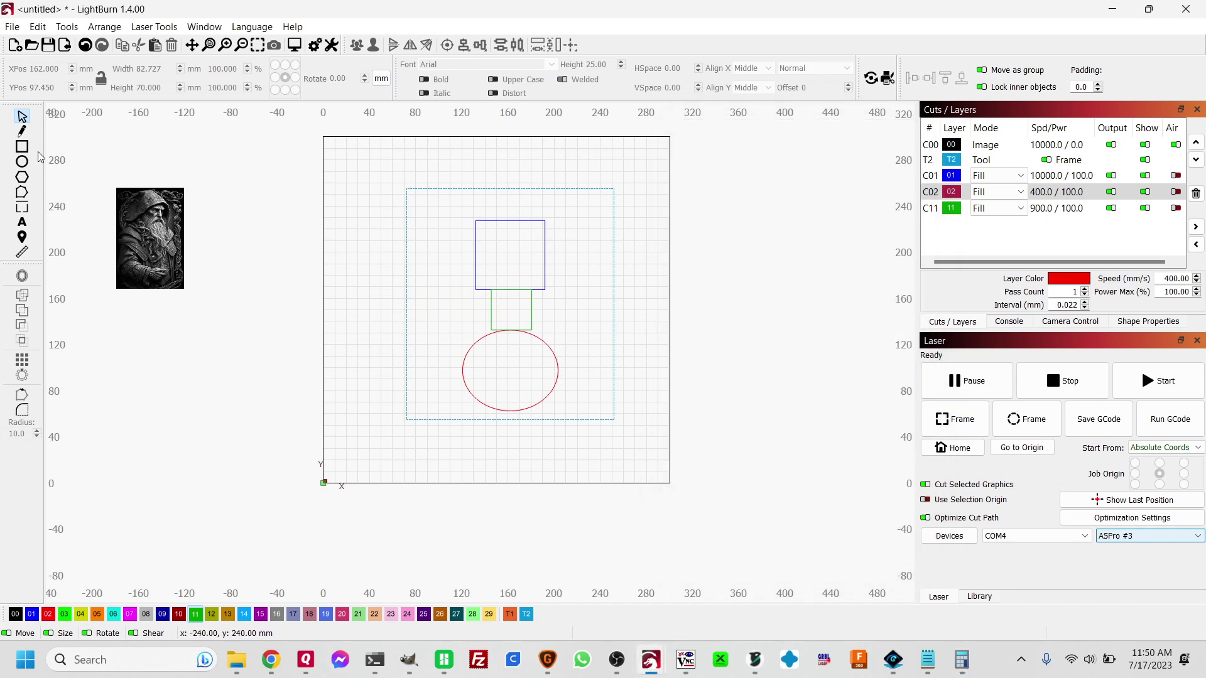
{"action": "left_click", "coordinate": [22, 146]}
{"action": "left_click_drag", "start_coordinate": [353, 151], "coordinate": [394, 169]}
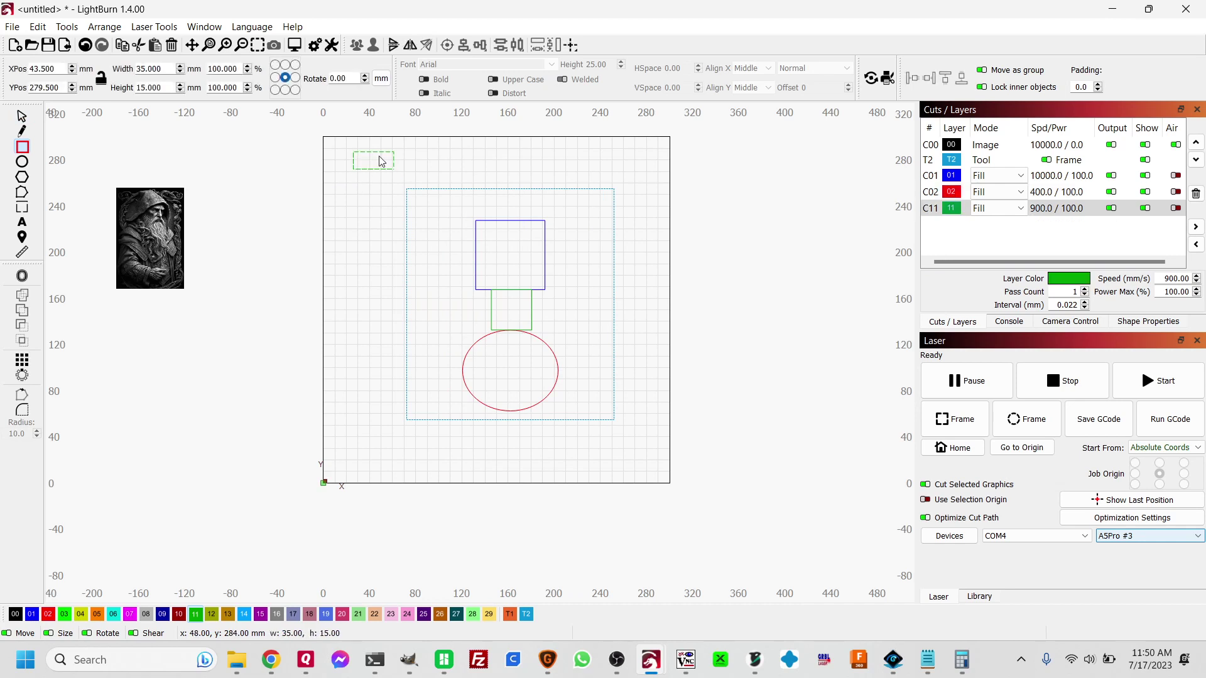
{"action": "double_click", "coordinate": [157, 88]}
{"action": "type", "text": "17."}
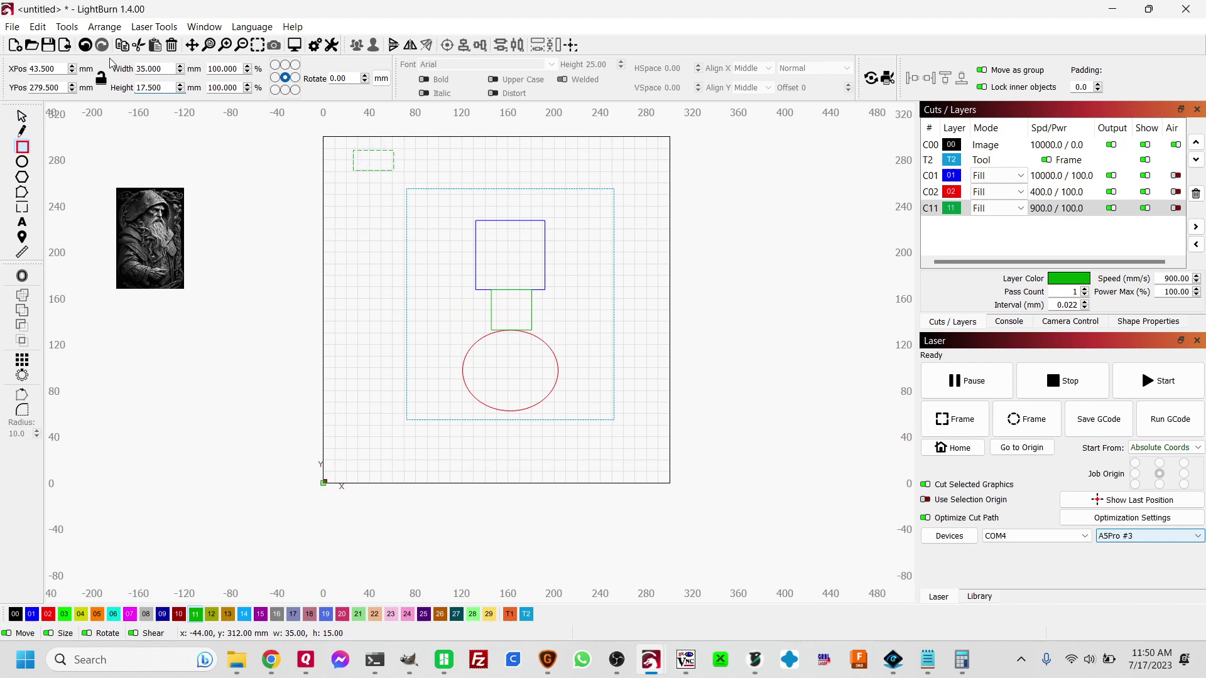
Move the 35 × 17.5 mm box onto the blue square and nudge it until touching
{"action": "left_click", "coordinate": [21, 116]}
{"action": "left_click_drag", "start_coordinate": [377, 166], "coordinate": [514, 215]}
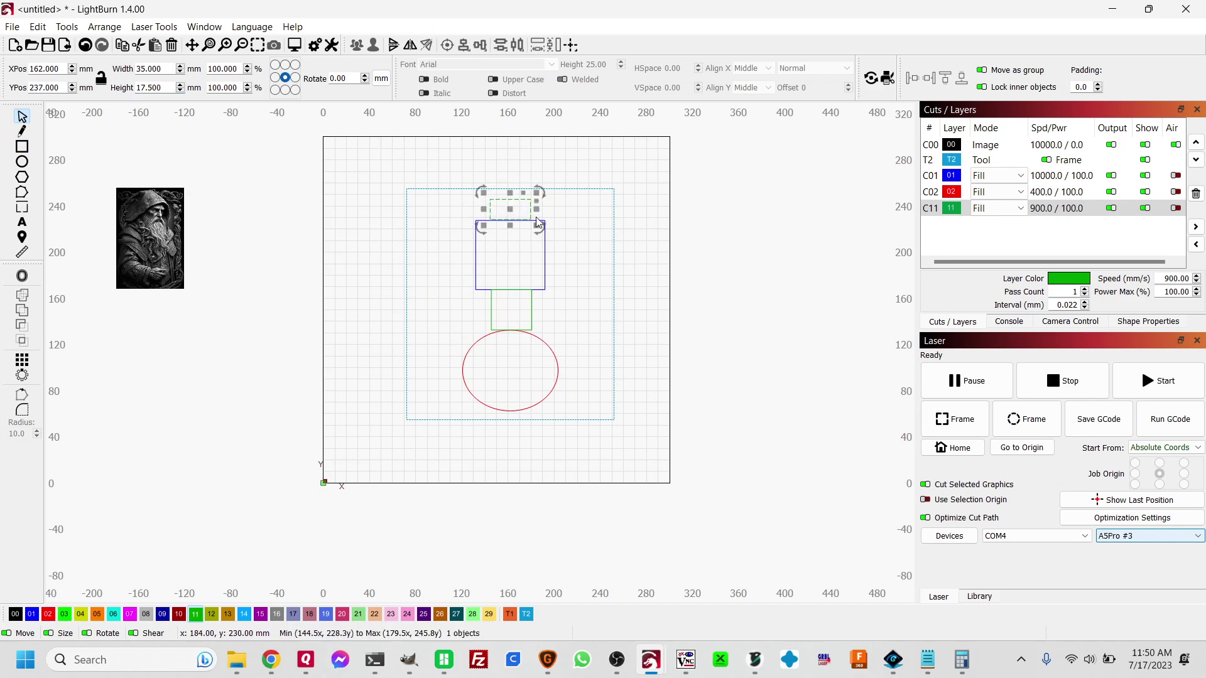
{"action": "scroll", "coordinate": [543, 211], "scroll_direction": "up", "scroll_amount": 5}
{"action": "scroll", "coordinate": [556, 203], "scroll_direction": "up", "scroll_amount": 2}
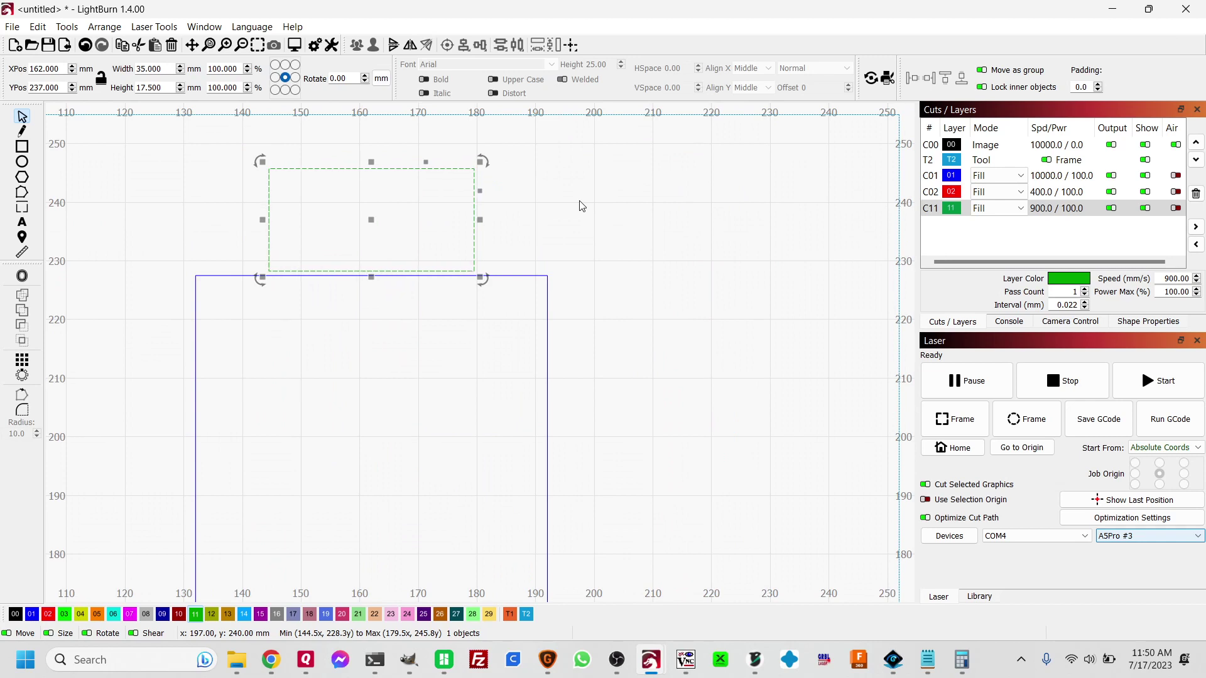
{"action": "key", "text": "Down"}
{"action": "key", "text": "Down"}
{"action": "key", "text": "Down"}
{"action": "key", "text": "Down"}
{"action": "key", "text": "Down"}
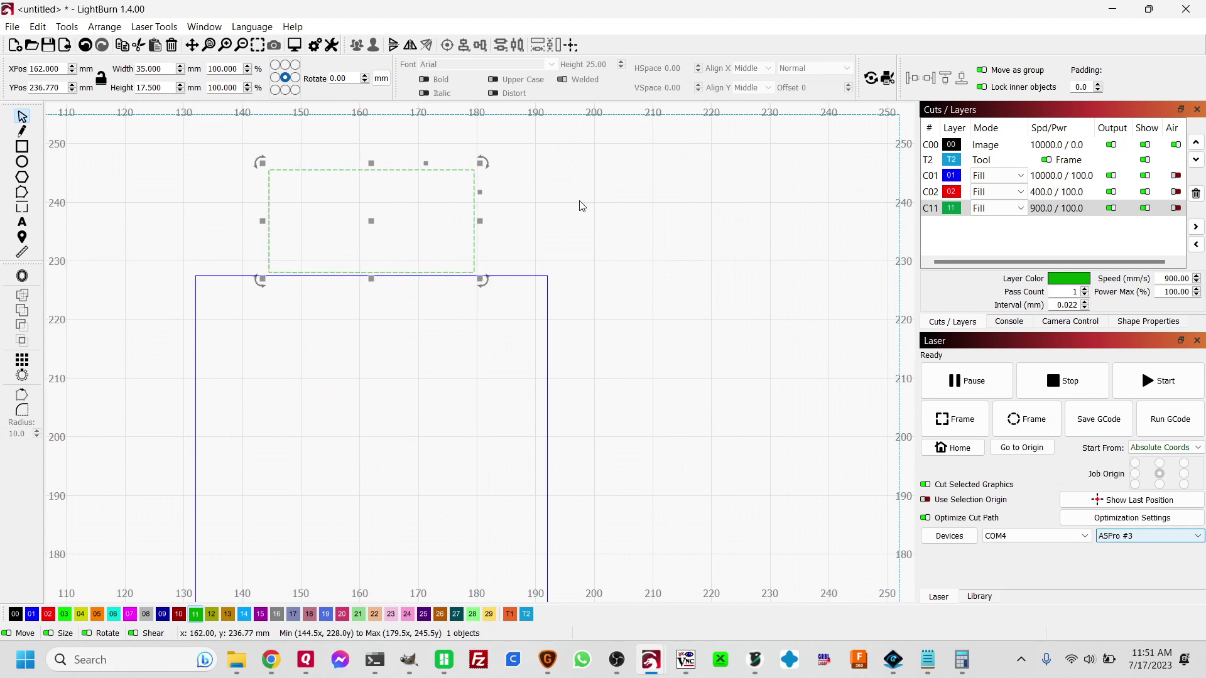
{"action": "key", "text": "Down"}
{"action": "key", "text": "Down"}
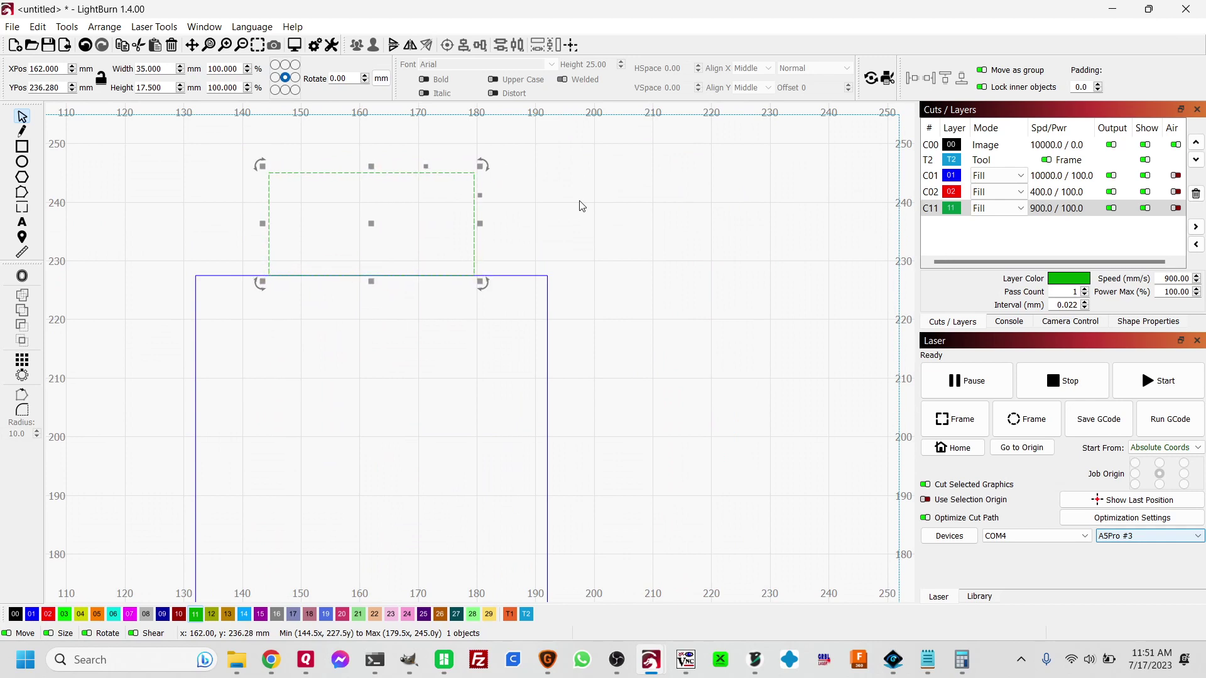
{"action": "scroll", "coordinate": [647, 246], "scroll_direction": "down", "scroll_amount": 5}
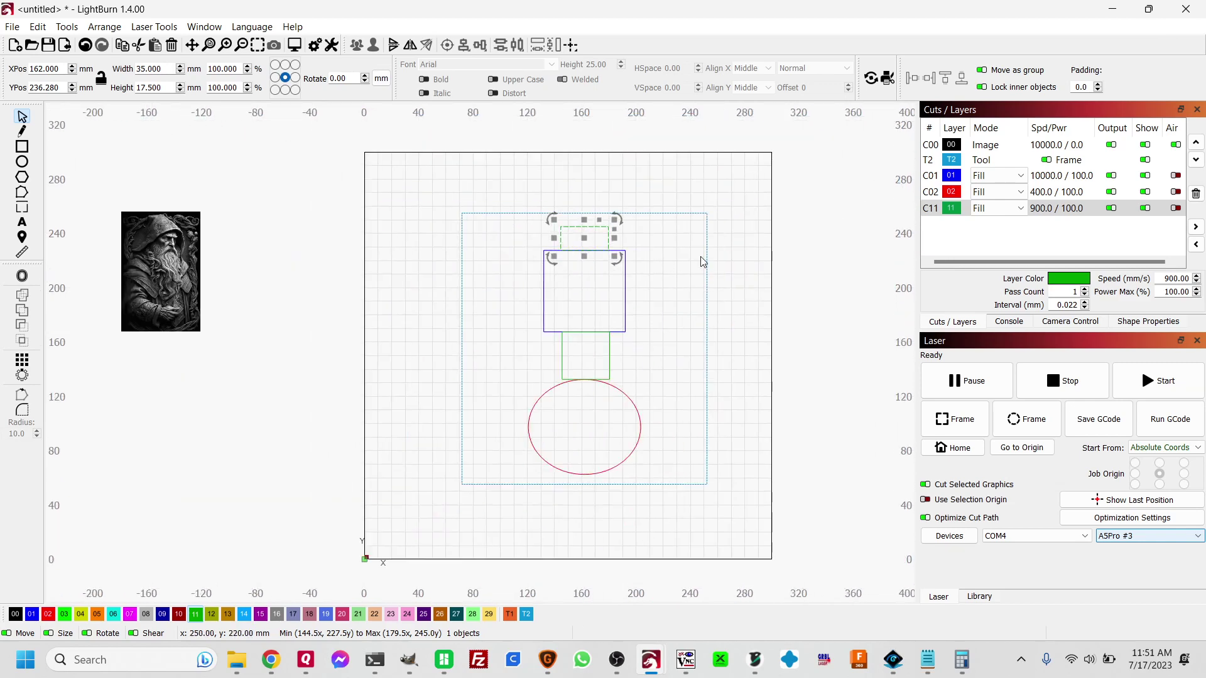
Raise the square, ellipse and both spacers 10 mm so the top spacer meets the frame at Y 255
{"action": "left_click_drag", "start_coordinate": [657, 227], "coordinate": [496, 487]}
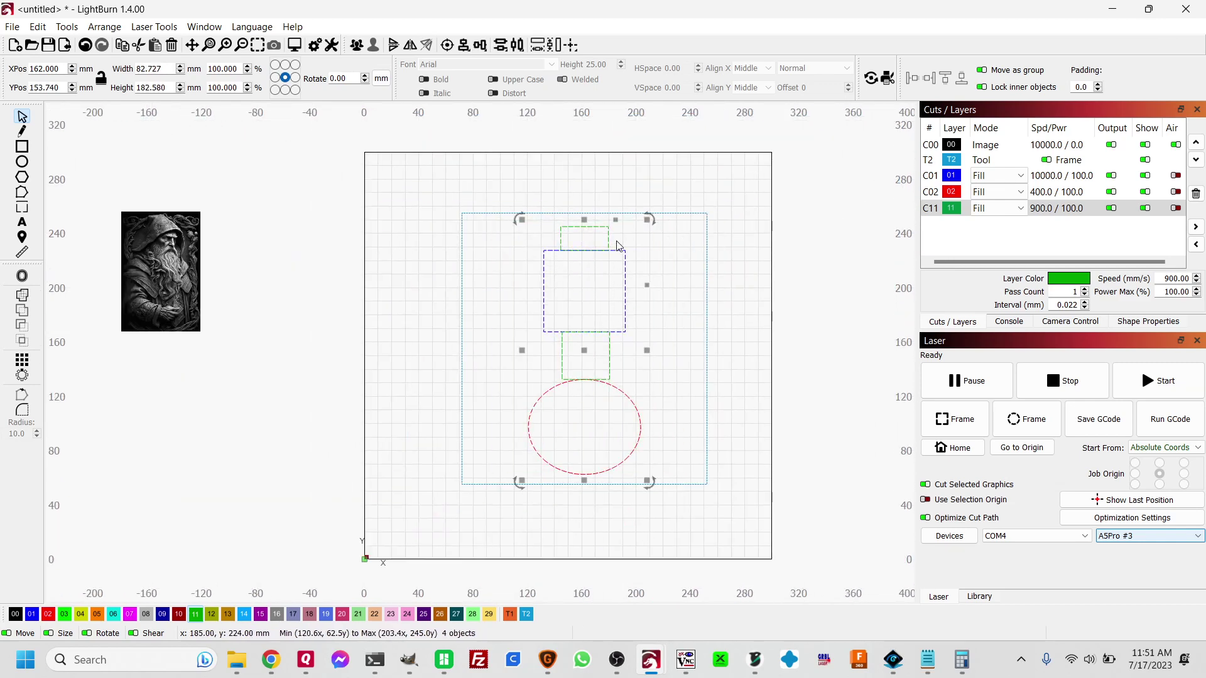
{"action": "scroll", "coordinate": [638, 185], "scroll_direction": "up", "scroll_amount": 5}
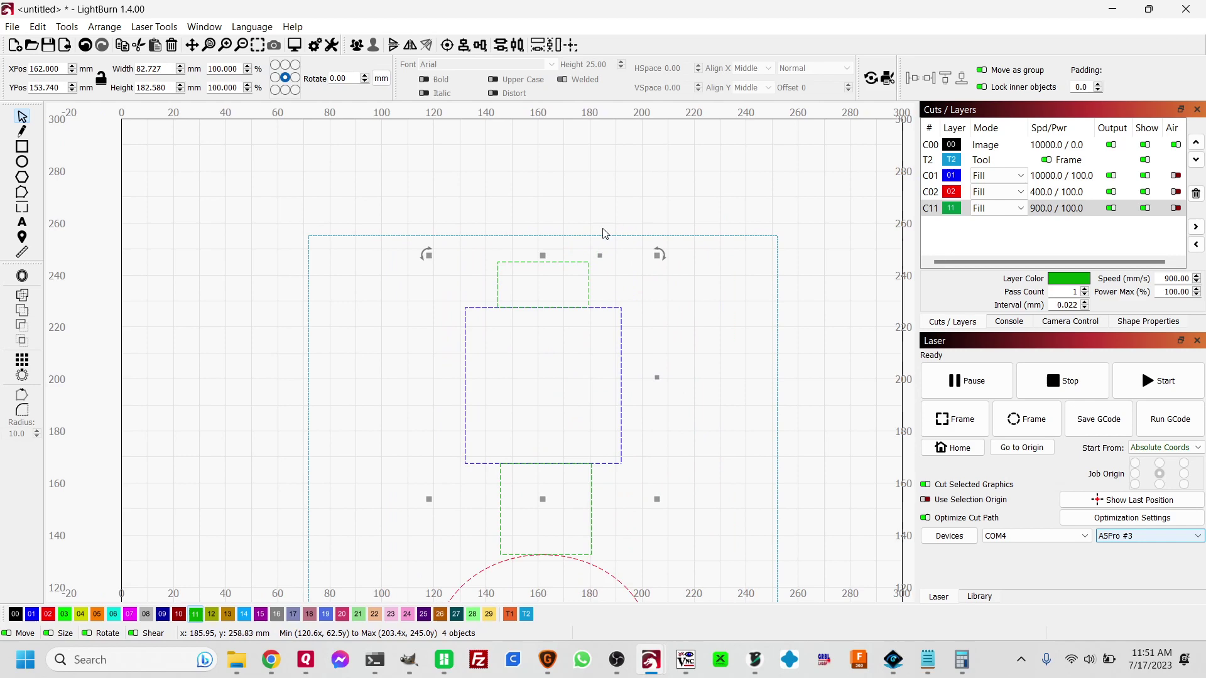
{"action": "scroll", "coordinate": [545, 234], "scroll_direction": "up", "scroll_amount": 3}
{"action": "key", "text": "Up"}
{"action": "key", "text": "Up"}
{"action": "key", "text": "Up"}
{"action": "key", "text": "Up"}
{"action": "key", "text": "Up"}
{"action": "key", "text": "Up"}
{"action": "key", "text": "Up"}
{"action": "key", "text": "Up"}
{"action": "key", "text": "Up"}
{"action": "key", "text": "Up"}
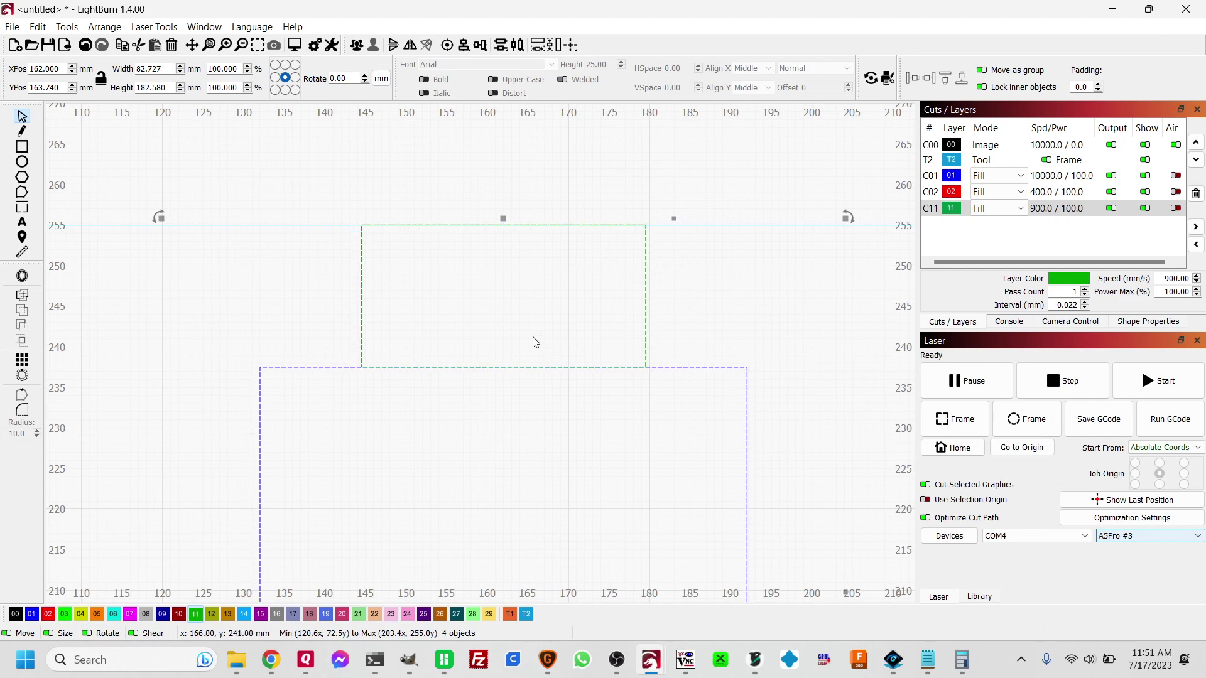
{"action": "scroll", "coordinate": [377, 258], "scroll_direction": "down", "scroll_amount": 5}
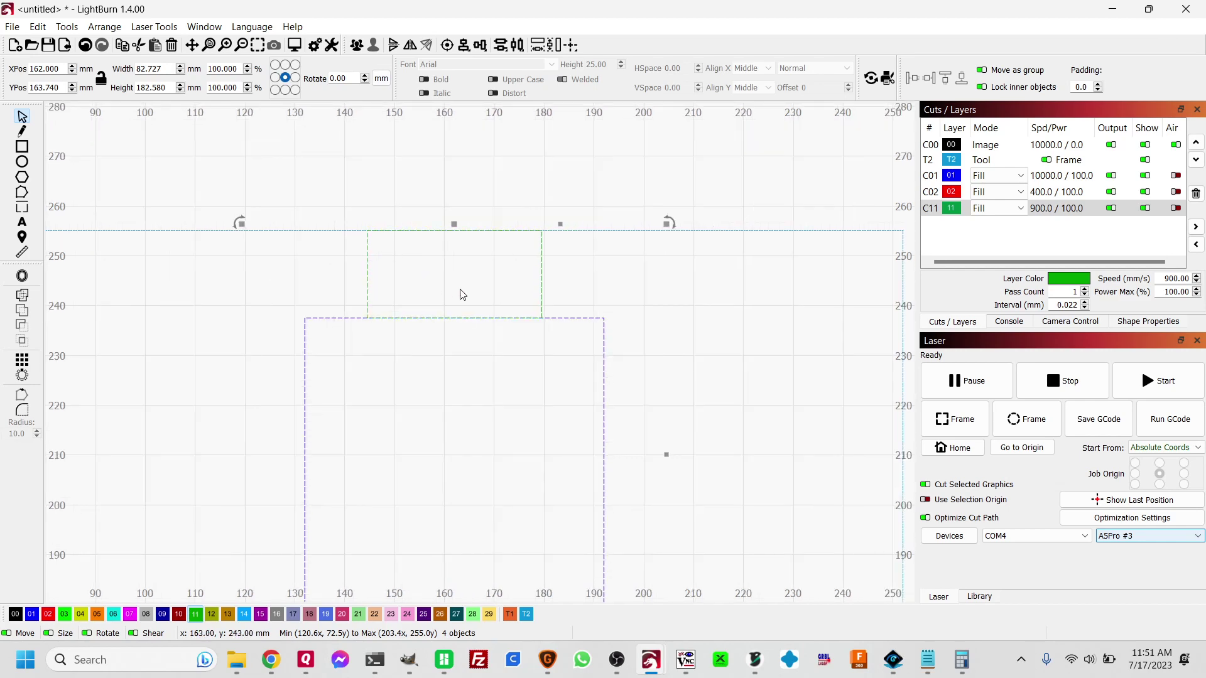
{"action": "left_click", "coordinate": [661, 333]}
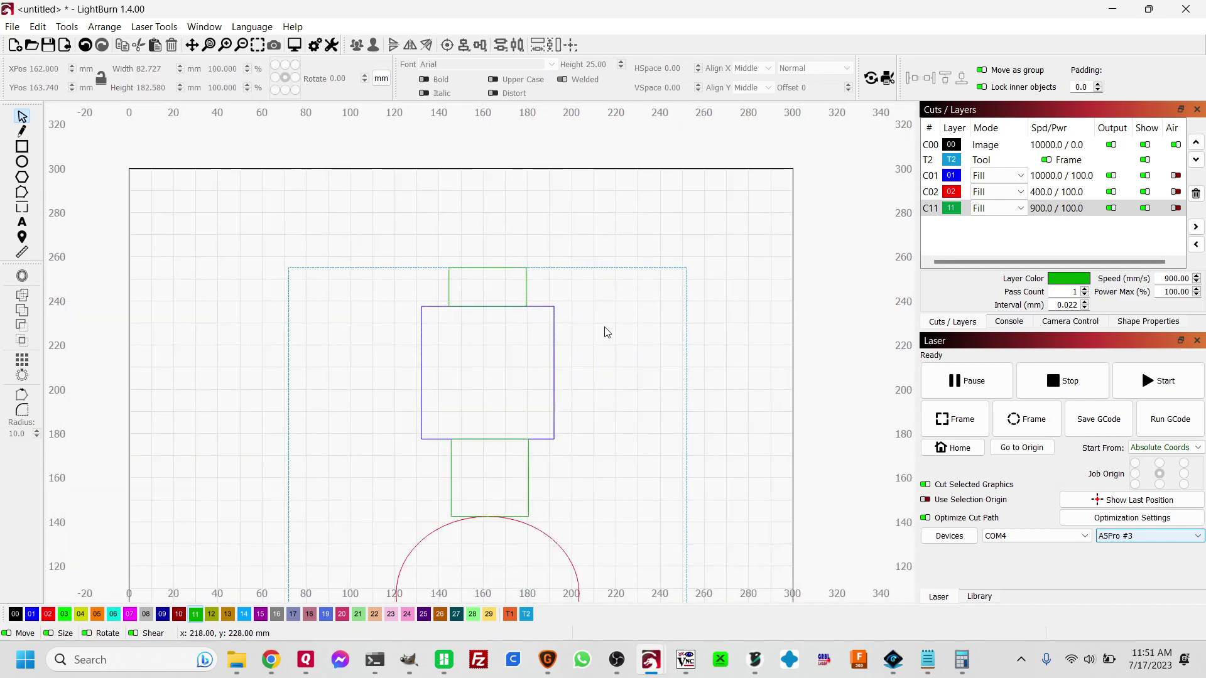
Move the small 35 × 17.5 mm green spacer box to just below the red ellipse
{"action": "left_click", "coordinate": [526, 297]}
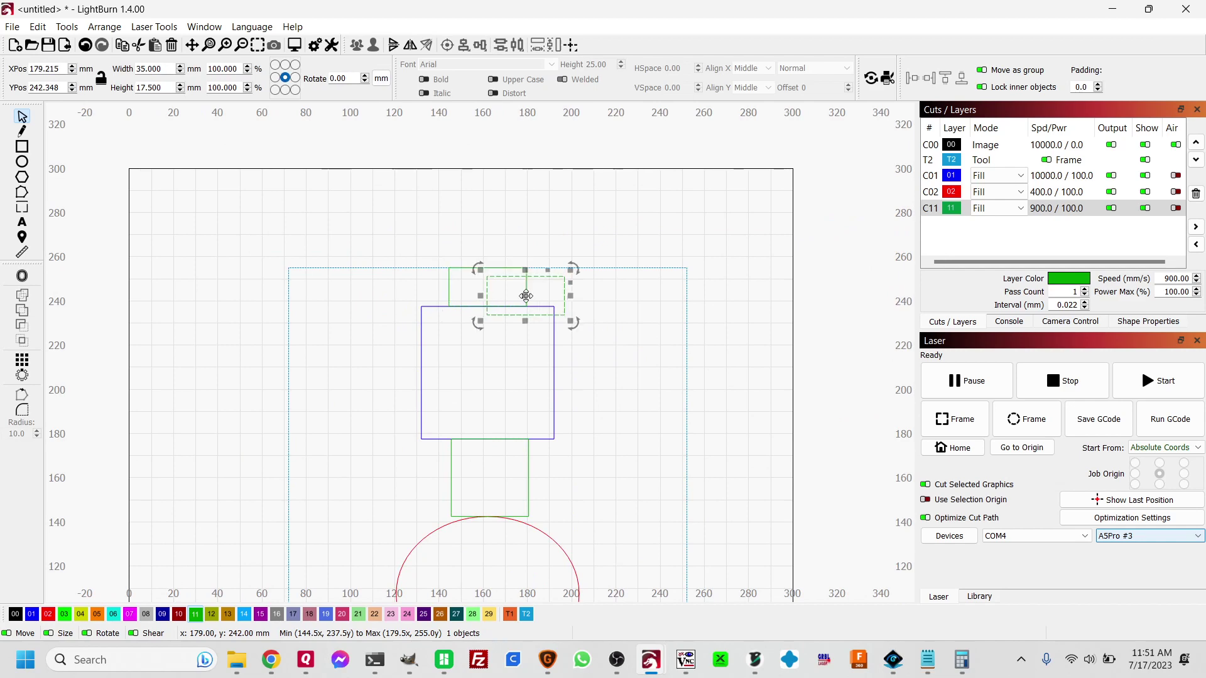
{"action": "left_click_drag", "start_coordinate": [527, 297], "coordinate": [657, 533]}
{"action": "scroll", "coordinate": [769, 328], "scroll_direction": "down", "scroll_amount": 3}
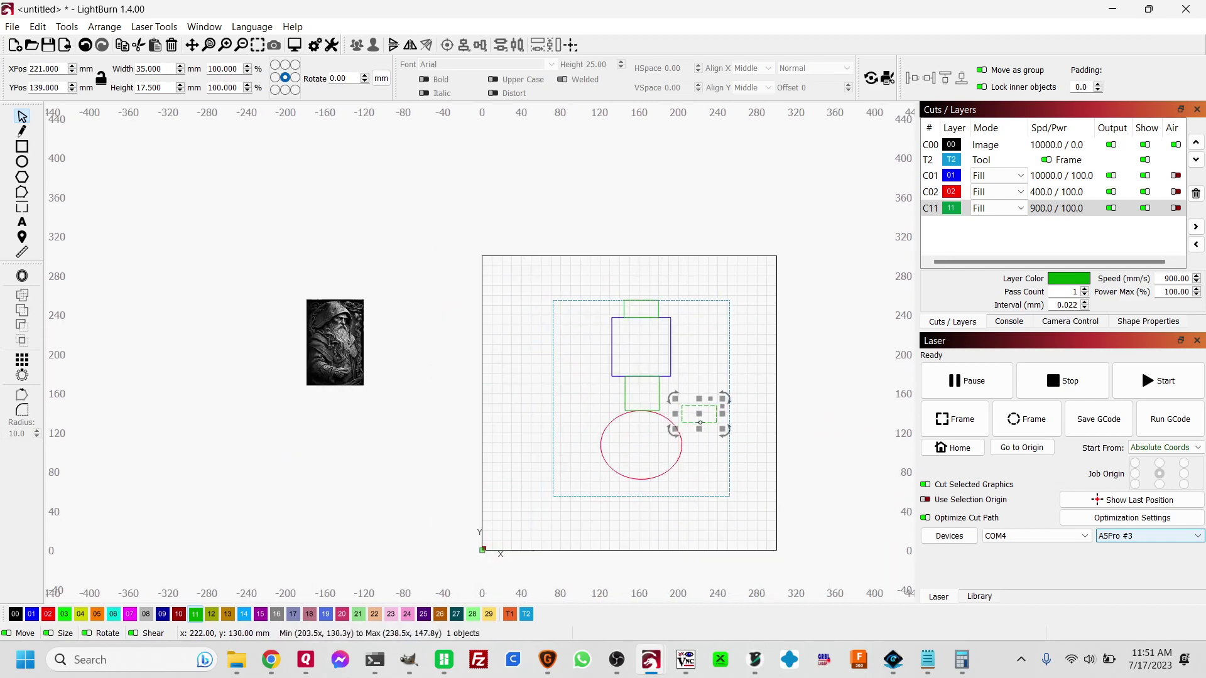
{"action": "left_click_drag", "start_coordinate": [703, 420], "coordinate": [647, 494]}
{"action": "scroll", "coordinate": [654, 499], "scroll_direction": "up", "scroll_amount": 3}
{"action": "scroll", "coordinate": [657, 502], "scroll_direction": "up", "scroll_amount": 8}
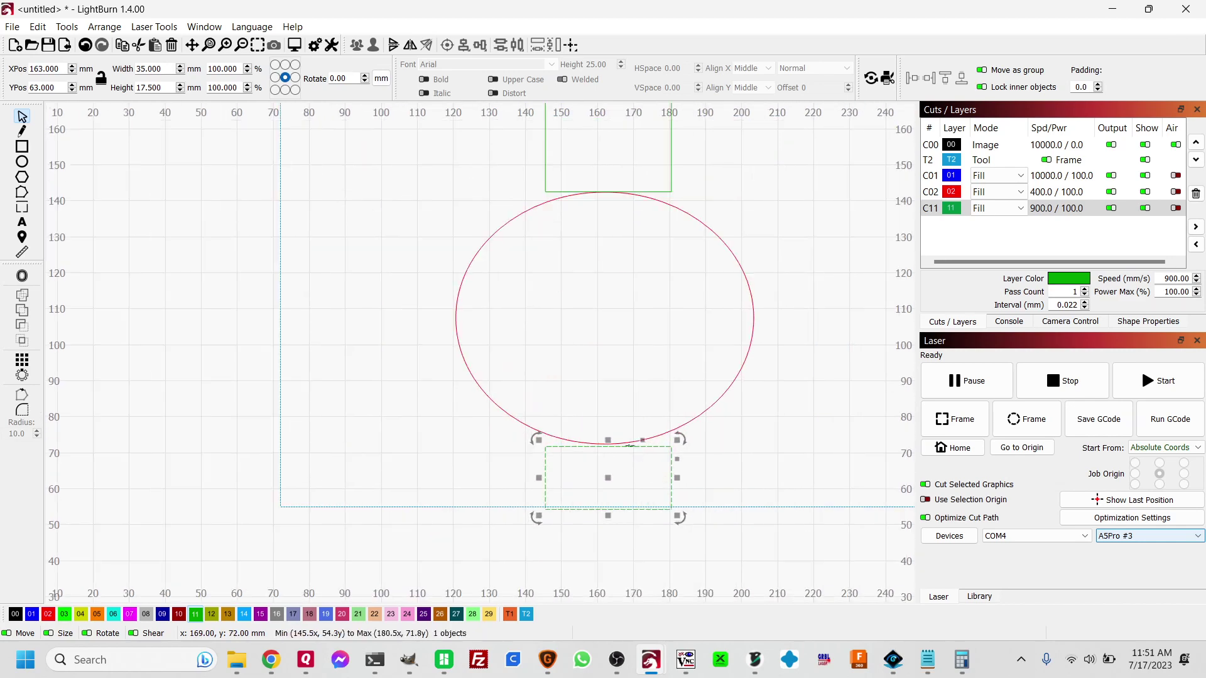
Nudge the spacer left and up until it touches the ellipse and frame, spanning Y 55–72.5 mm
{"action": "key", "text": "Left"}
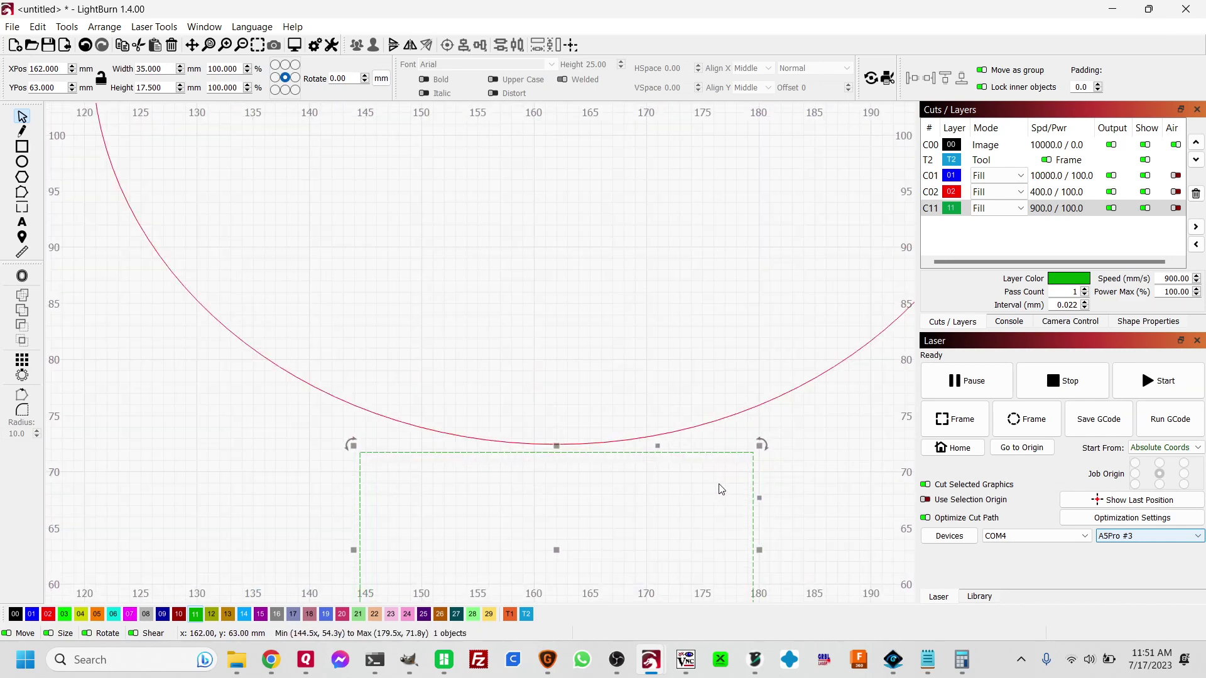
{"action": "key", "text": "Up"}
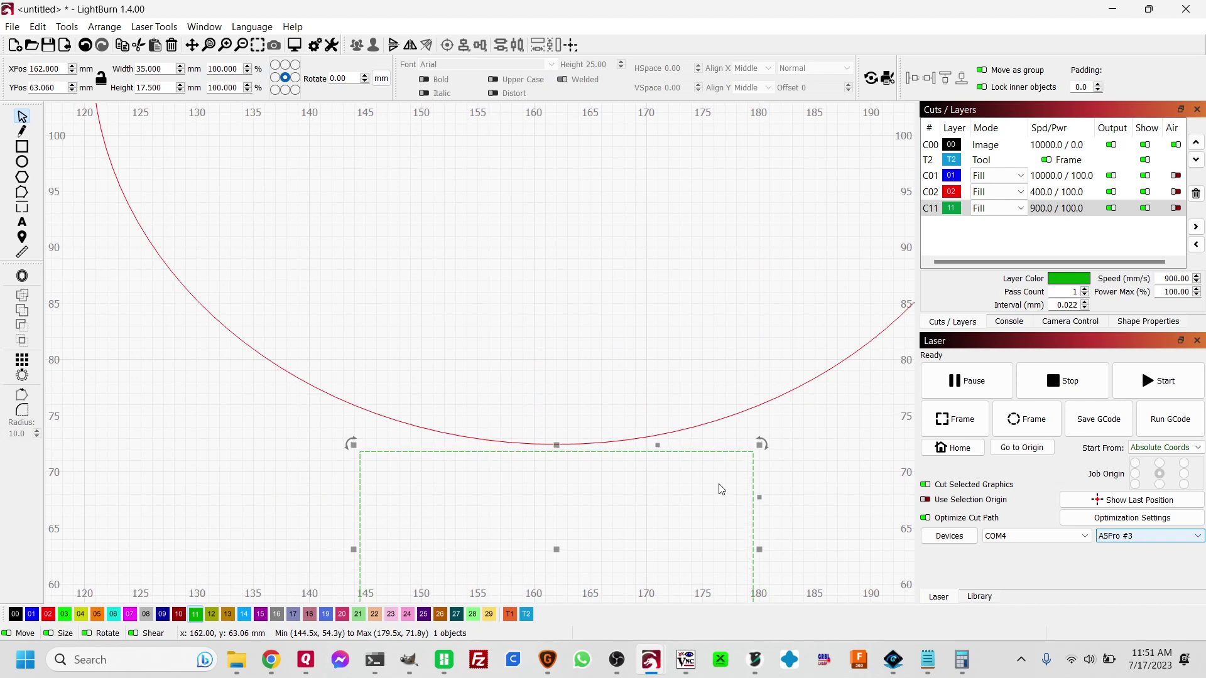
{"action": "key", "text": "Up"}
{"action": "key", "text": "Up"}
{"action": "key", "text": "Up"}
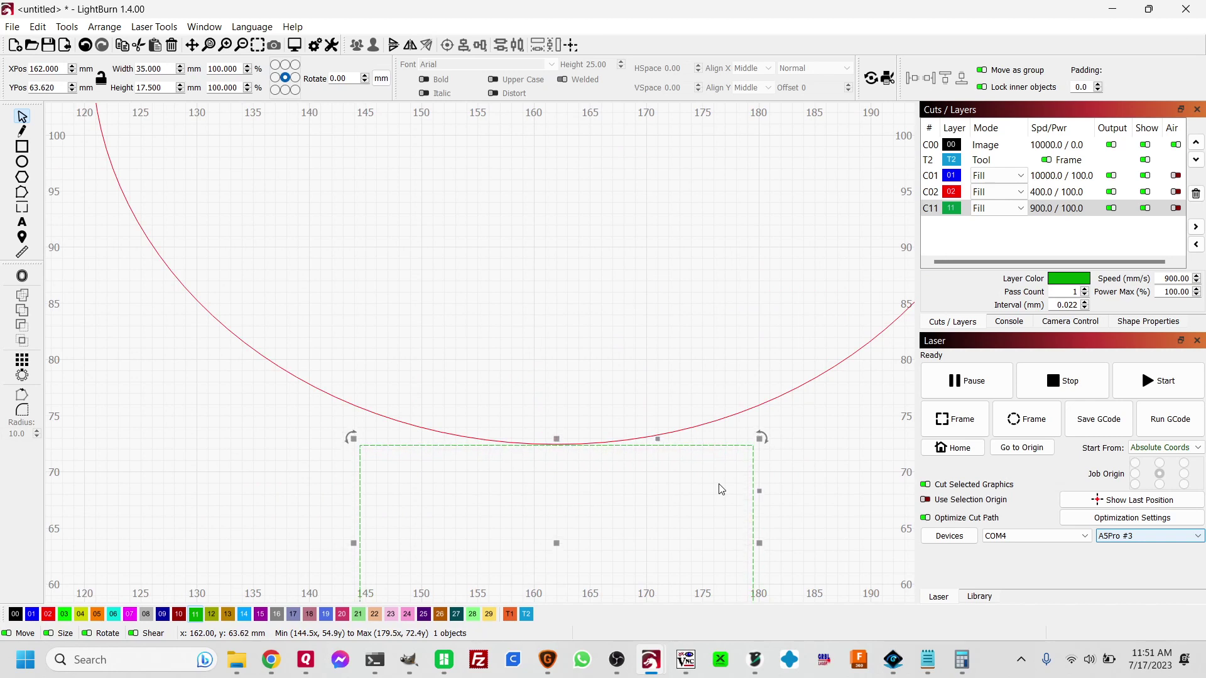
{"action": "scroll", "coordinate": [597, 431], "scroll_direction": "down", "scroll_amount": 2}
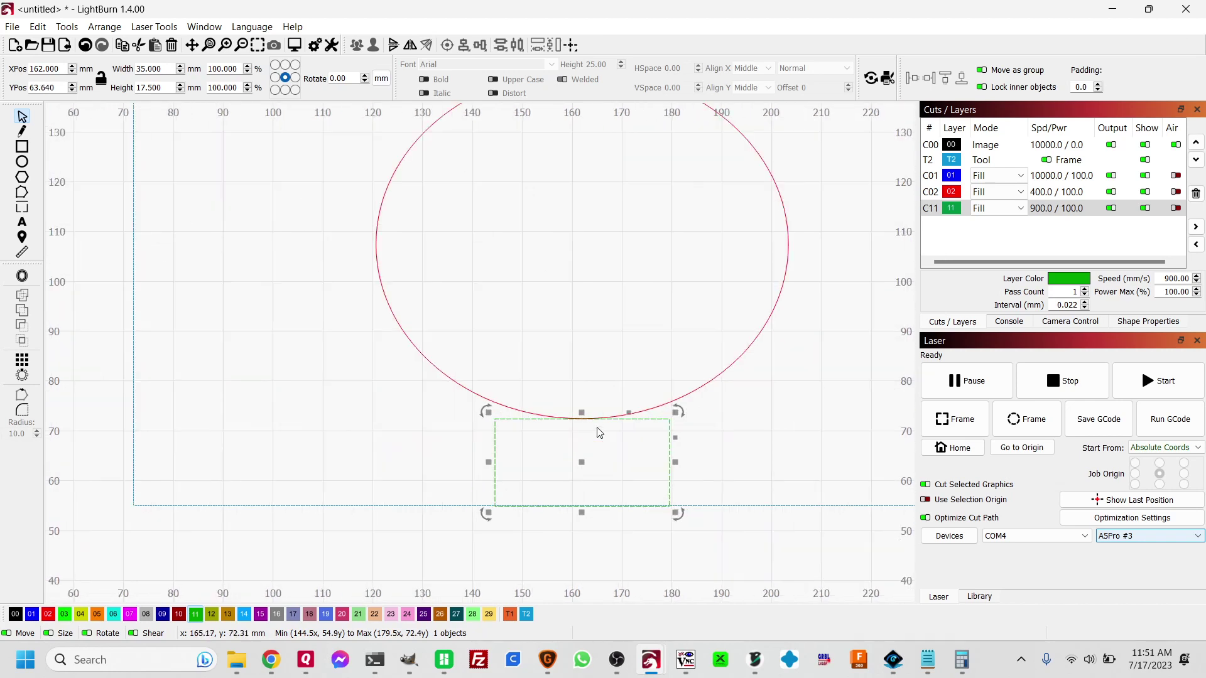
{"action": "scroll", "coordinate": [578, 560], "scroll_direction": "up", "scroll_amount": 2}
{"action": "scroll", "coordinate": [601, 473], "scroll_direction": "up", "scroll_amount": 2}
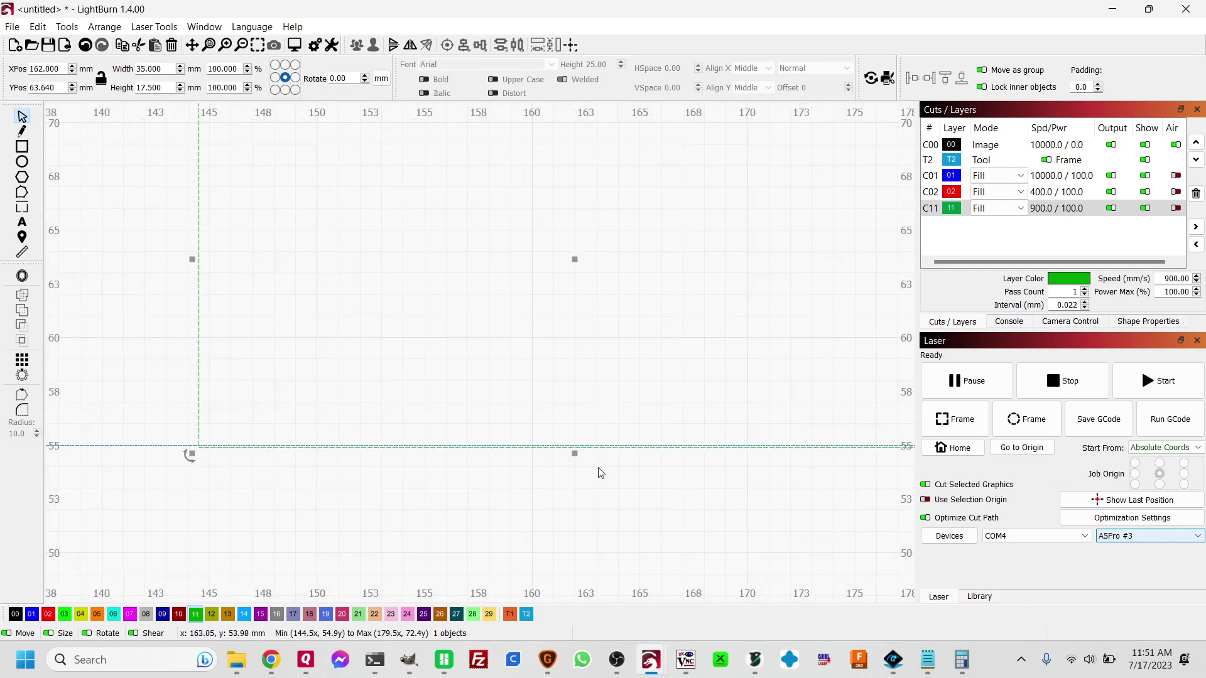
{"action": "key", "text": "Up"}
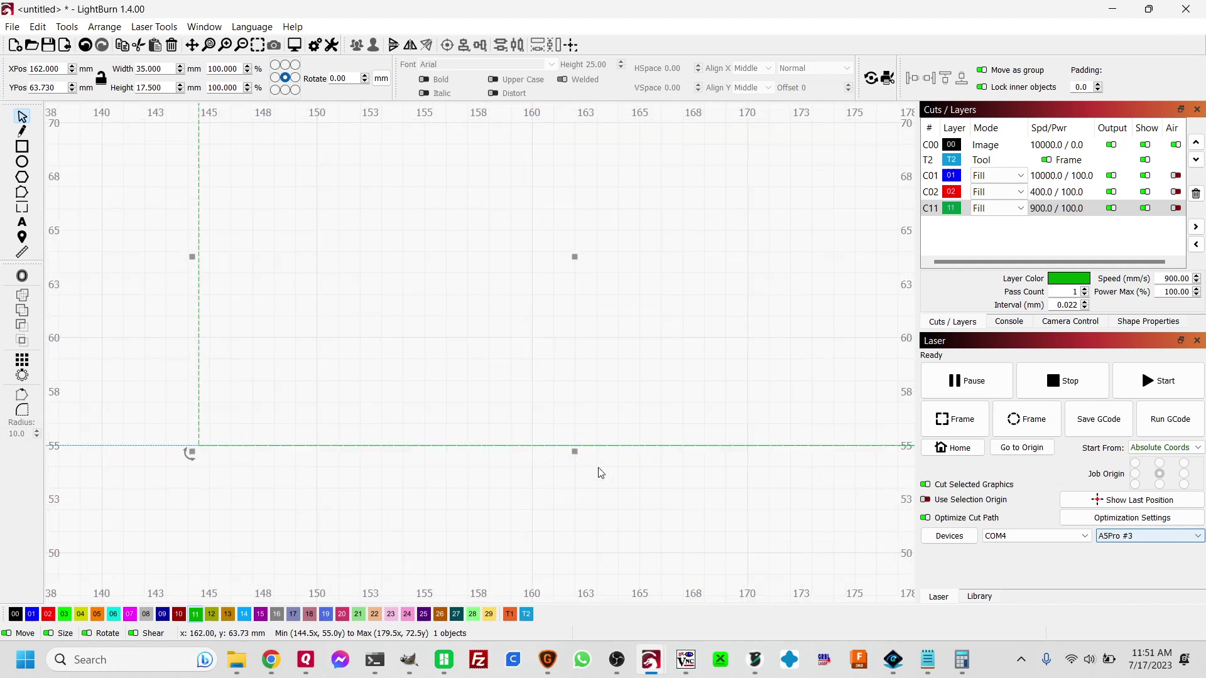
{"action": "scroll", "coordinate": [601, 473], "scroll_direction": "down", "scroll_amount": 2}
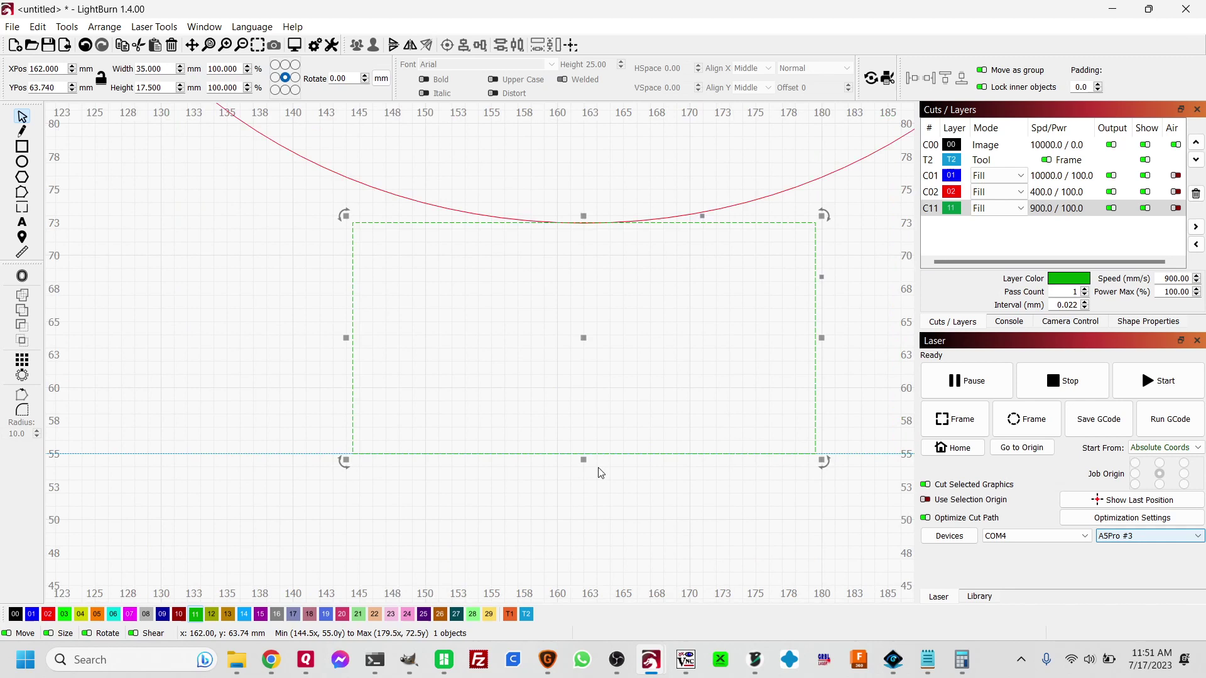
{"action": "scroll", "coordinate": [574, 312], "scroll_direction": "up", "scroll_amount": 4}
{"action": "scroll", "coordinate": [583, 296], "scroll_direction": "up", "scroll_amount": 1}
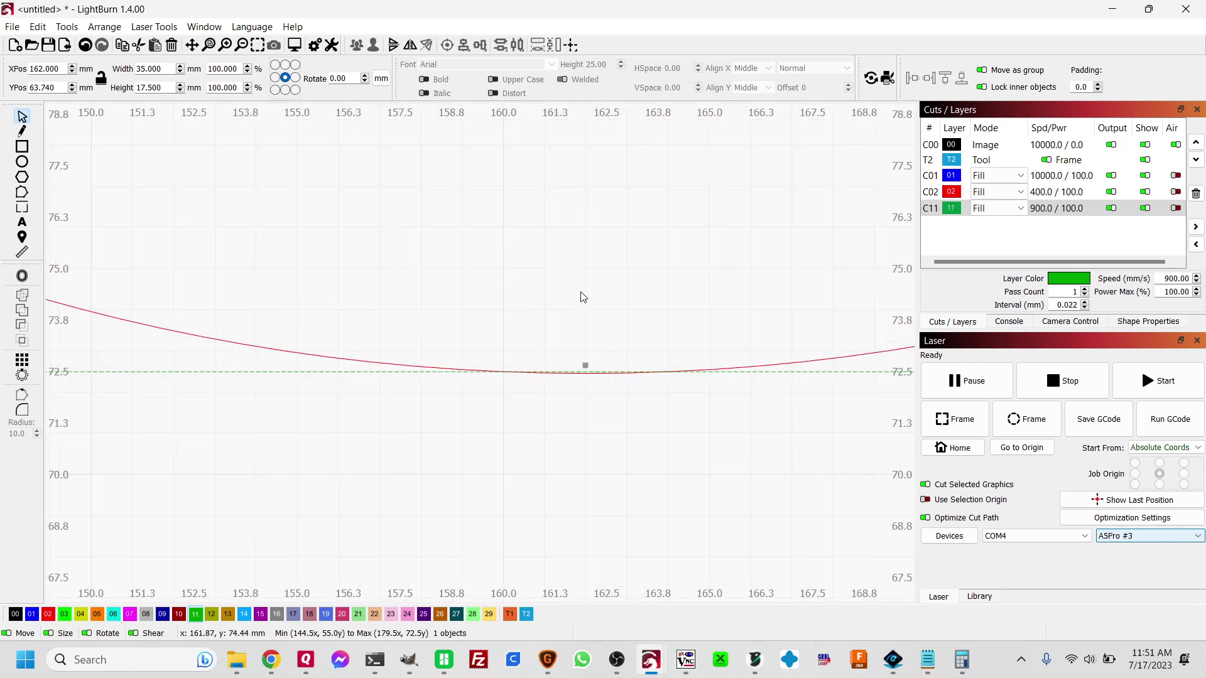
{"action": "scroll", "coordinate": [583, 296], "scroll_direction": "down", "scroll_amount": 3}
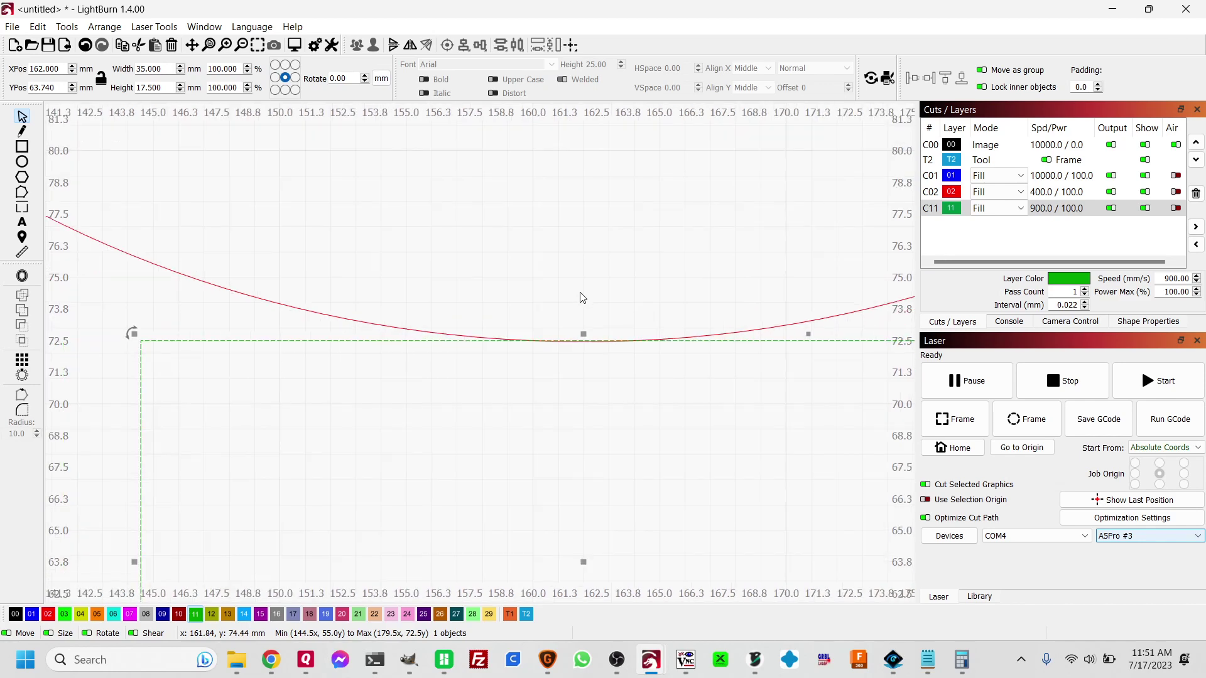
{"action": "scroll", "coordinate": [593, 282], "scroll_direction": "up", "scroll_amount": 3}
{"action": "scroll", "coordinate": [593, 282], "scroll_direction": "up", "scroll_amount": 9}
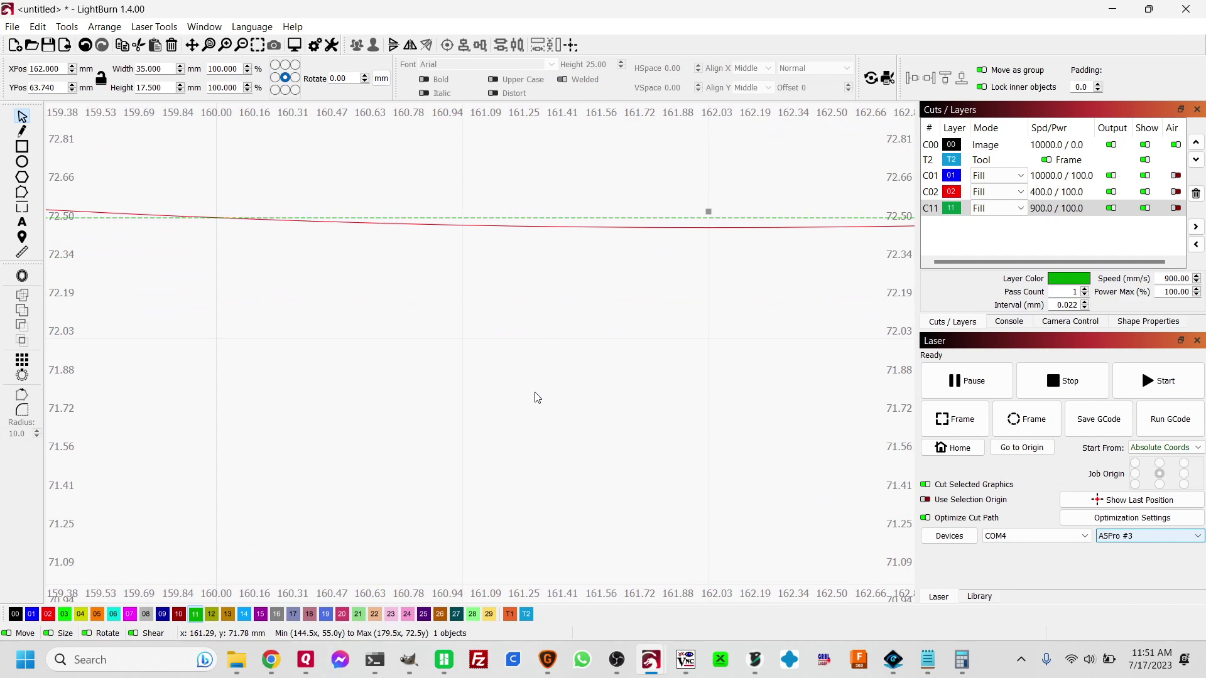
{"action": "scroll", "coordinate": [537, 397], "scroll_direction": "down", "scroll_amount": 20}
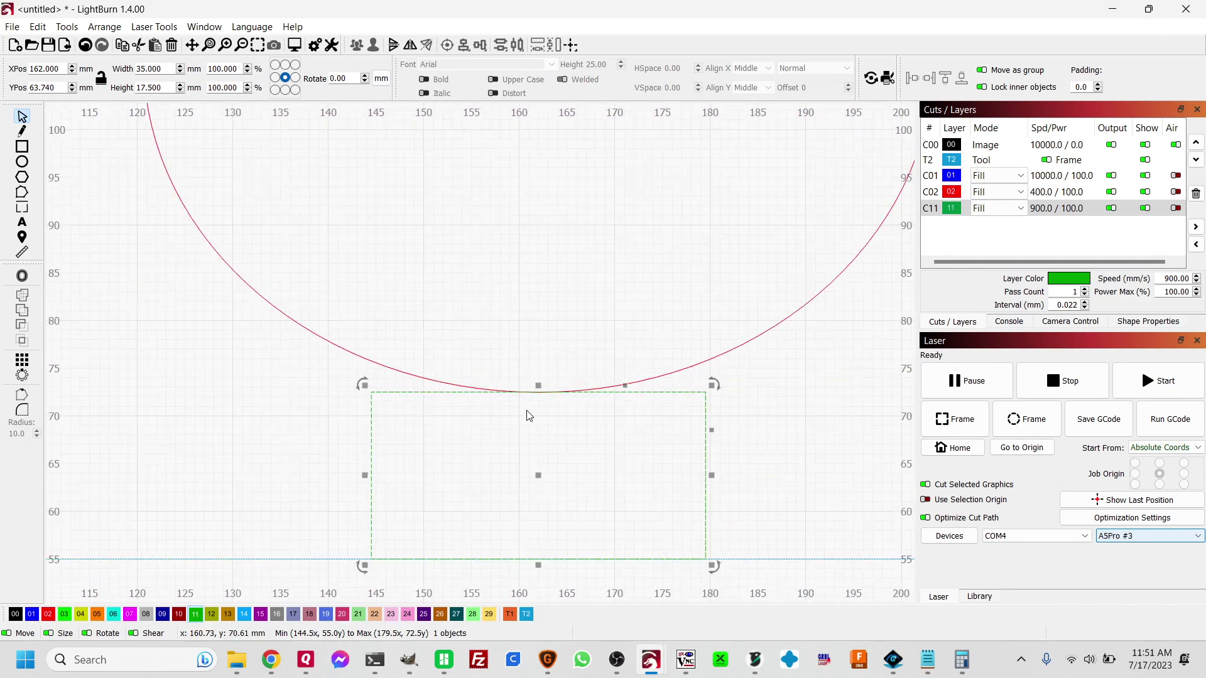
{"action": "scroll", "coordinate": [546, 248], "scroll_direction": "up", "scroll_amount": 8}
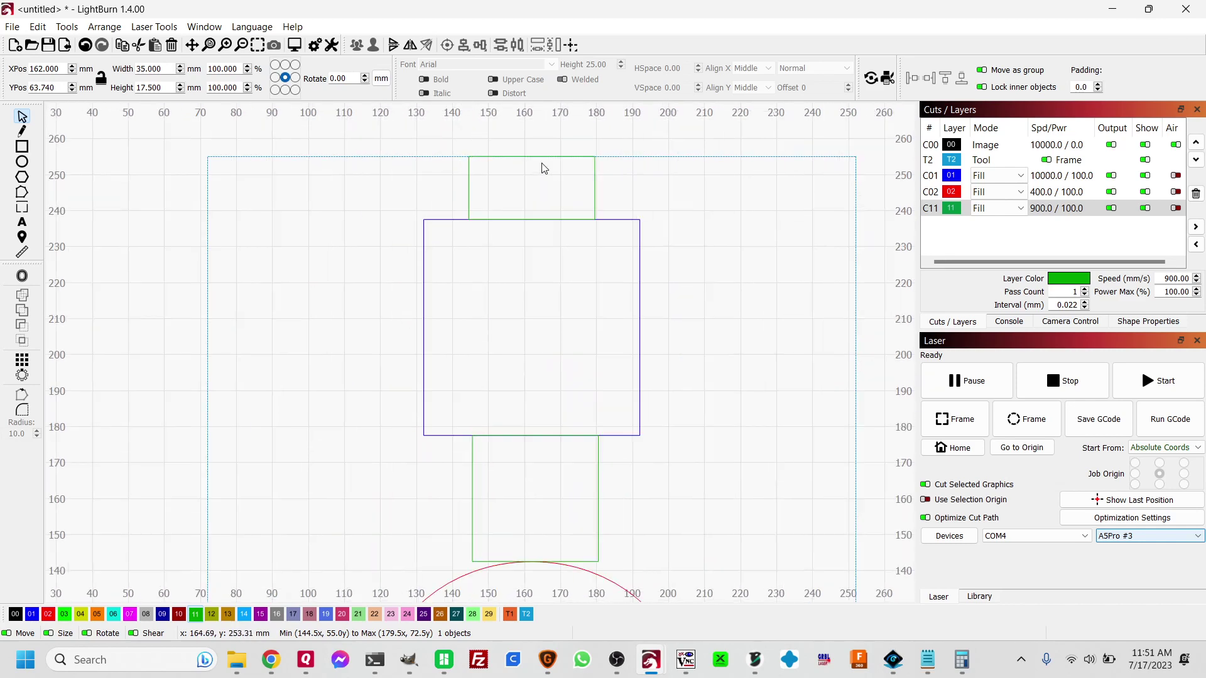
{"action": "scroll", "coordinate": [487, 130], "scroll_direction": "up", "scroll_amount": 9}
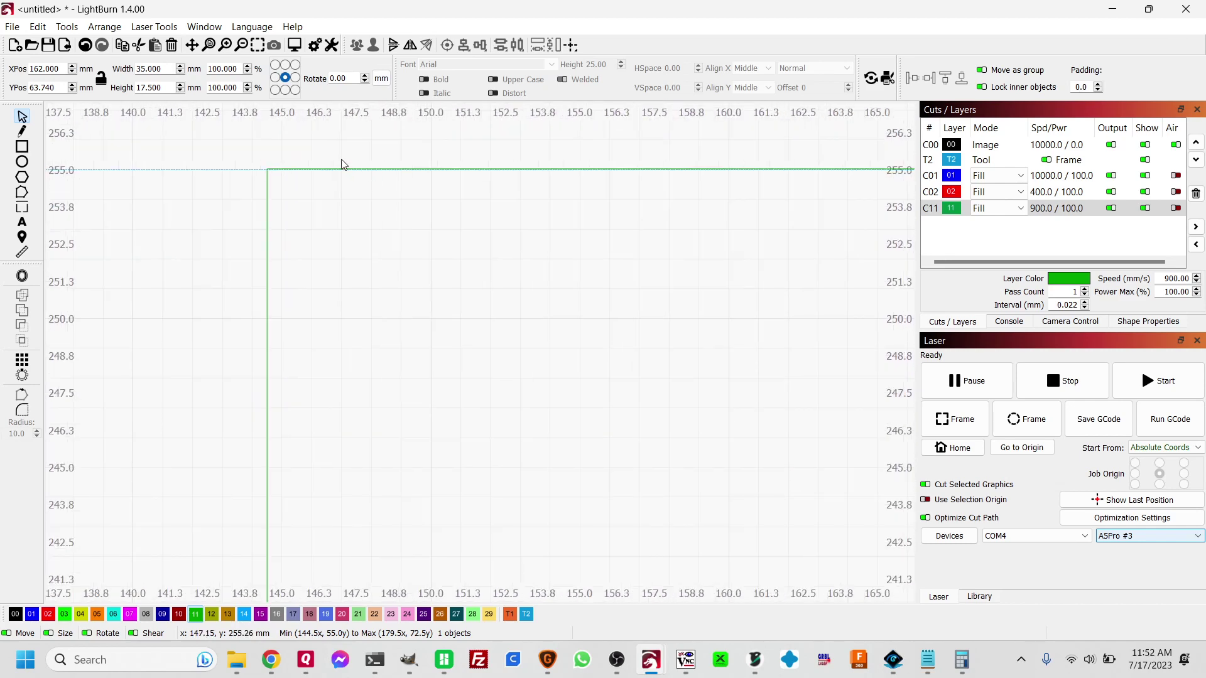
{"action": "scroll", "coordinate": [229, 195], "scroll_direction": "up", "scroll_amount": 2}
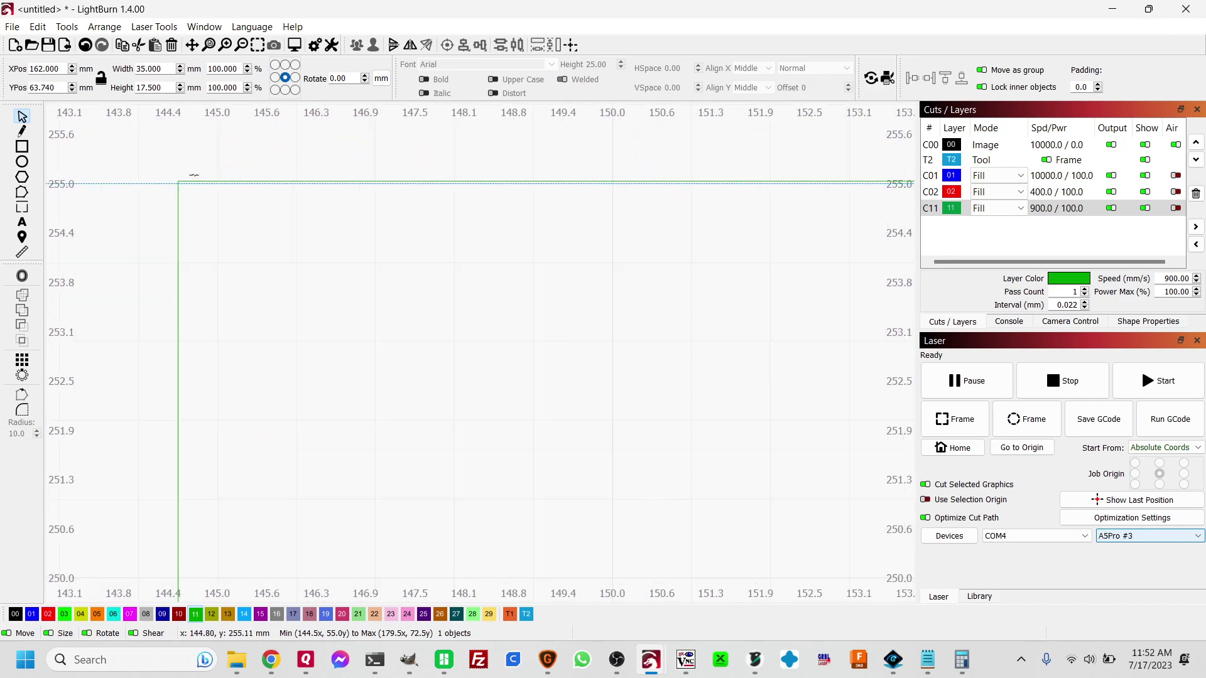
{"action": "scroll", "coordinate": [434, 369], "scroll_direction": "down", "scroll_amount": 15}
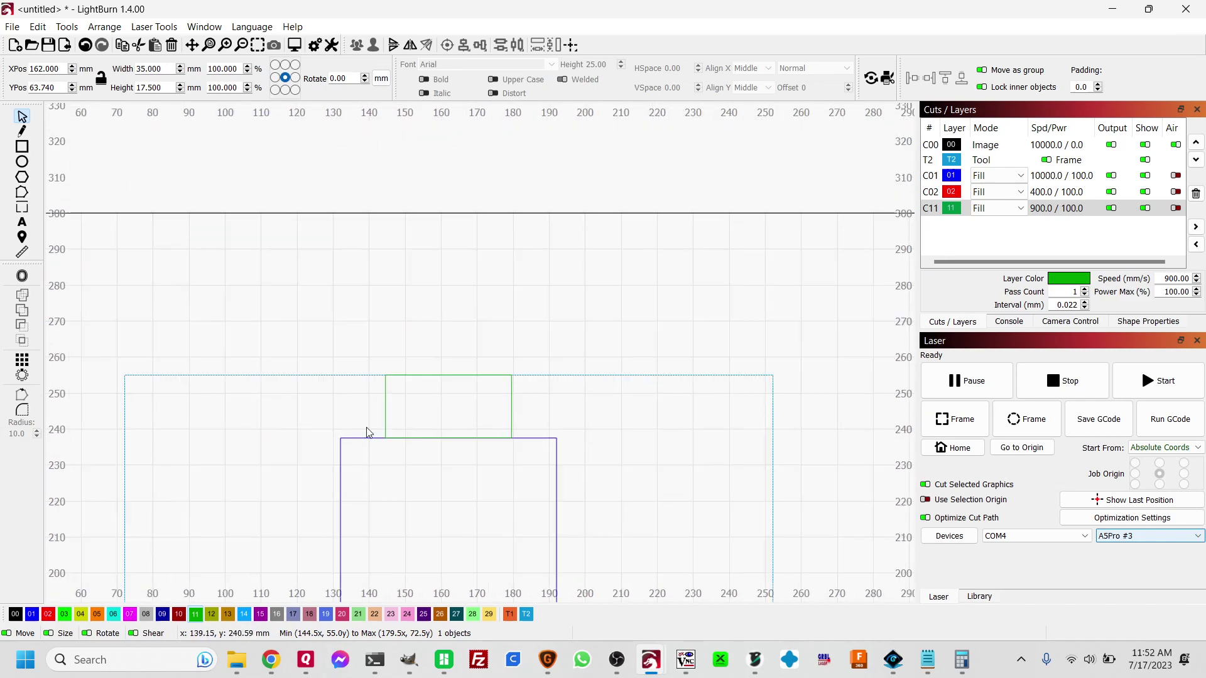
{"action": "scroll", "coordinate": [587, 501], "scroll_direction": "down", "scroll_amount": 2}
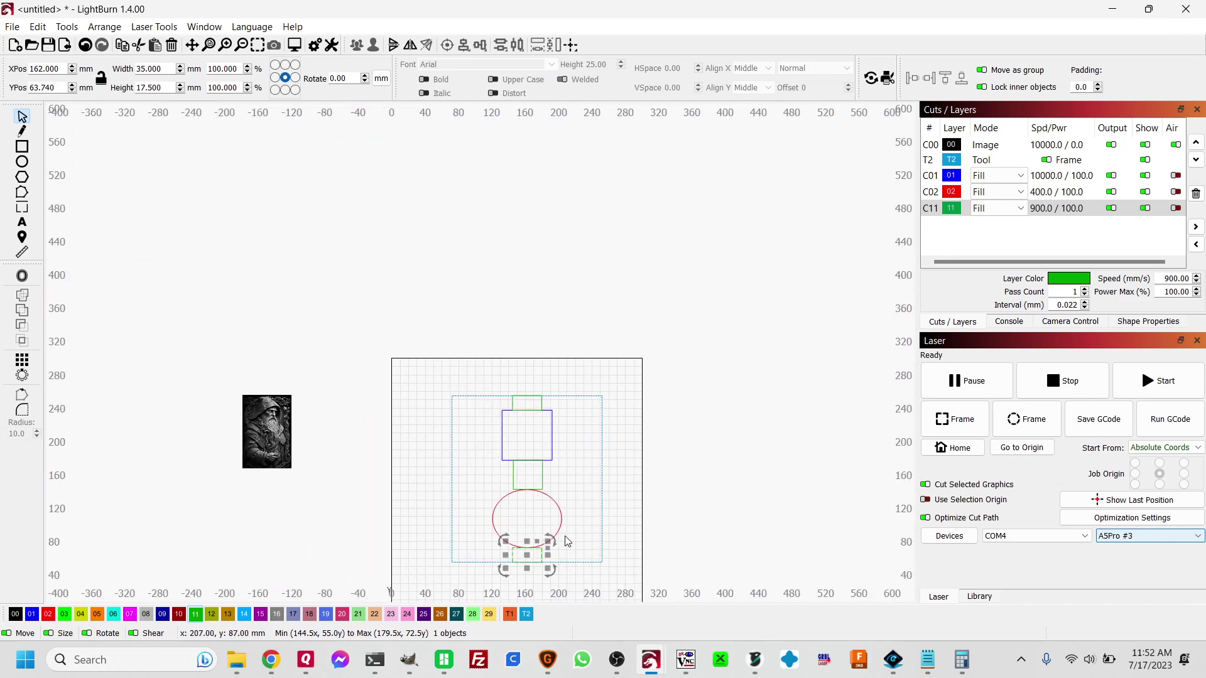
Delete the bottom, middle and top green spacer boxes so layer C11 disappears
{"action": "key", "text": "Delete"}
{"action": "left_click", "coordinate": [542, 480]}
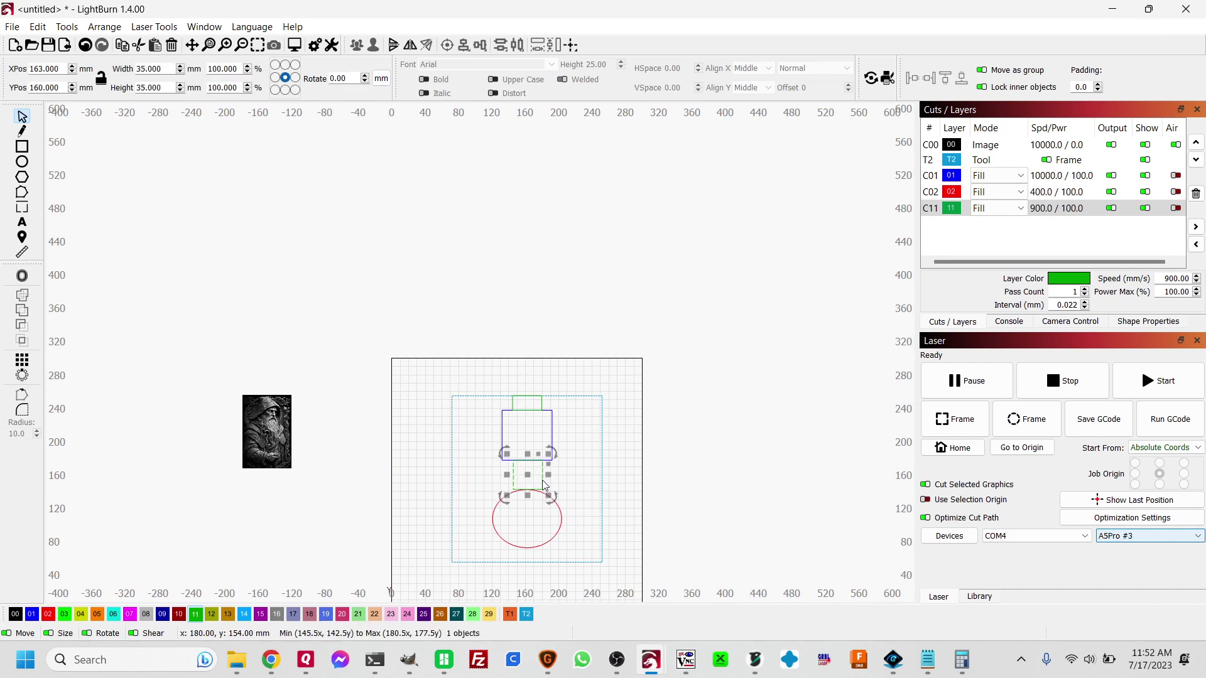
{"action": "key", "text": "Delete"}
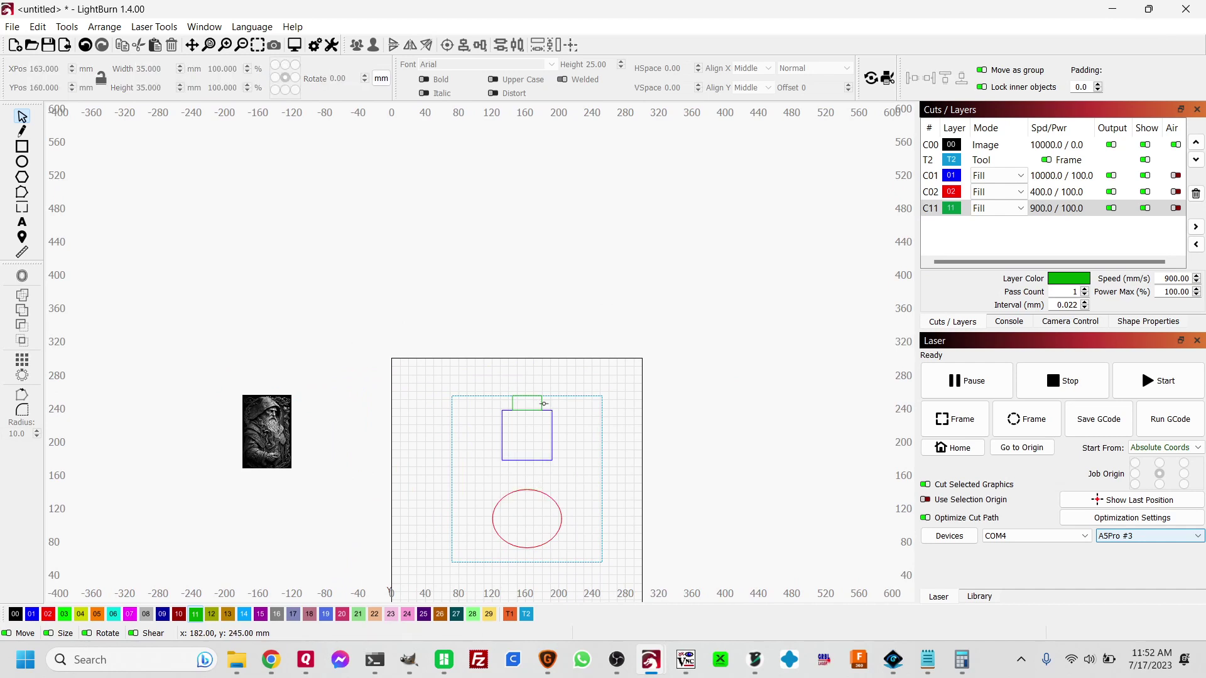
{"action": "left_click", "coordinate": [541, 405]}
{"action": "key", "text": "Delete"}
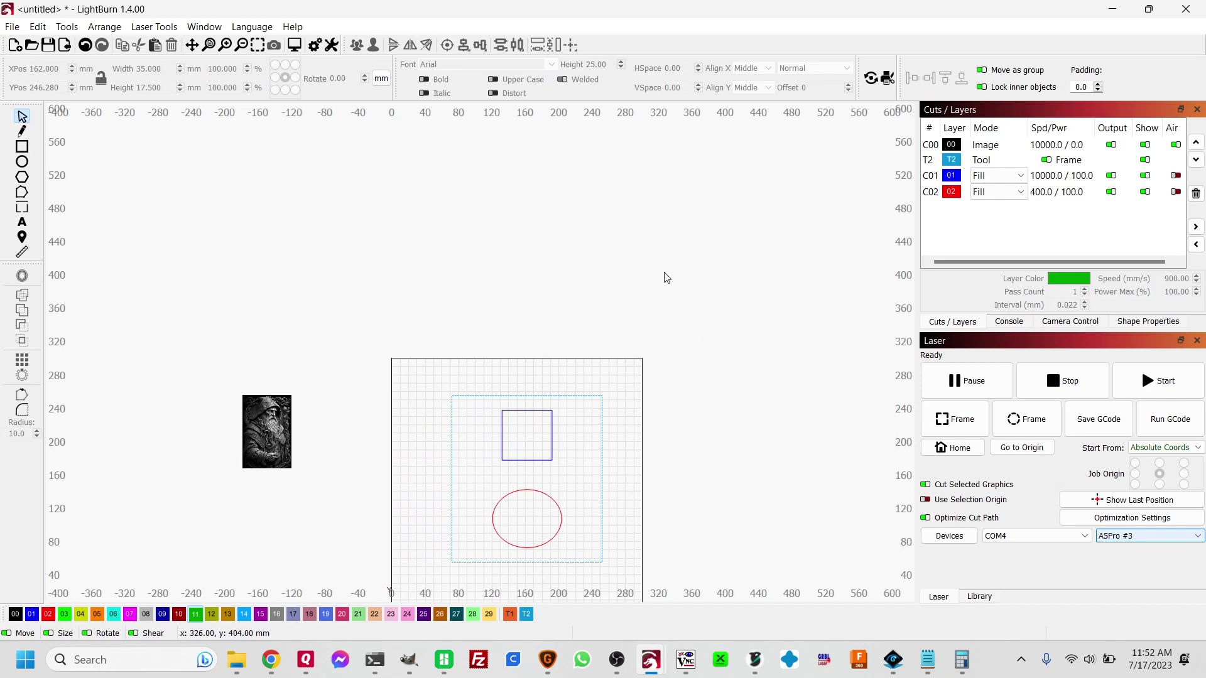
{"action": "scroll", "coordinate": [665, 274], "scroll_direction": "down", "scroll_amount": 1}
{"action": "scroll", "coordinate": [556, 588], "scroll_direction": "down", "scroll_amount": 1}
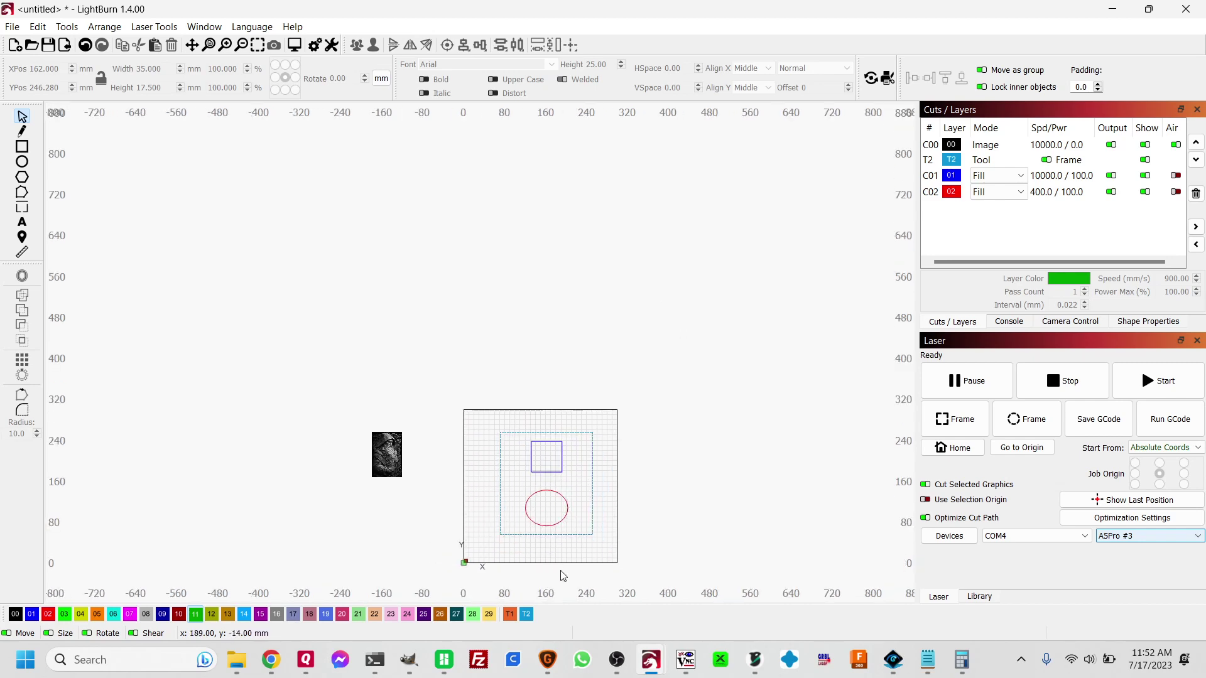
{"action": "scroll", "coordinate": [560, 571], "scroll_direction": "up", "scroll_amount": 2}
{"action": "scroll", "coordinate": [562, 571], "scroll_direction": "up", "scroll_amount": 2}
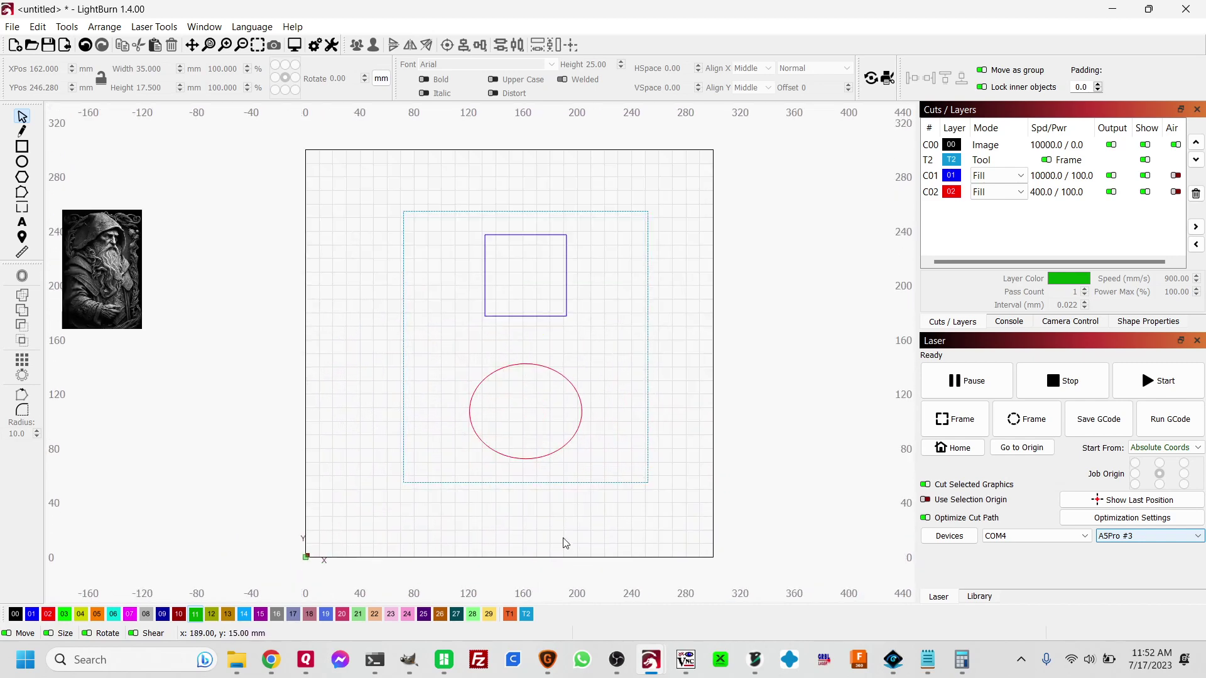